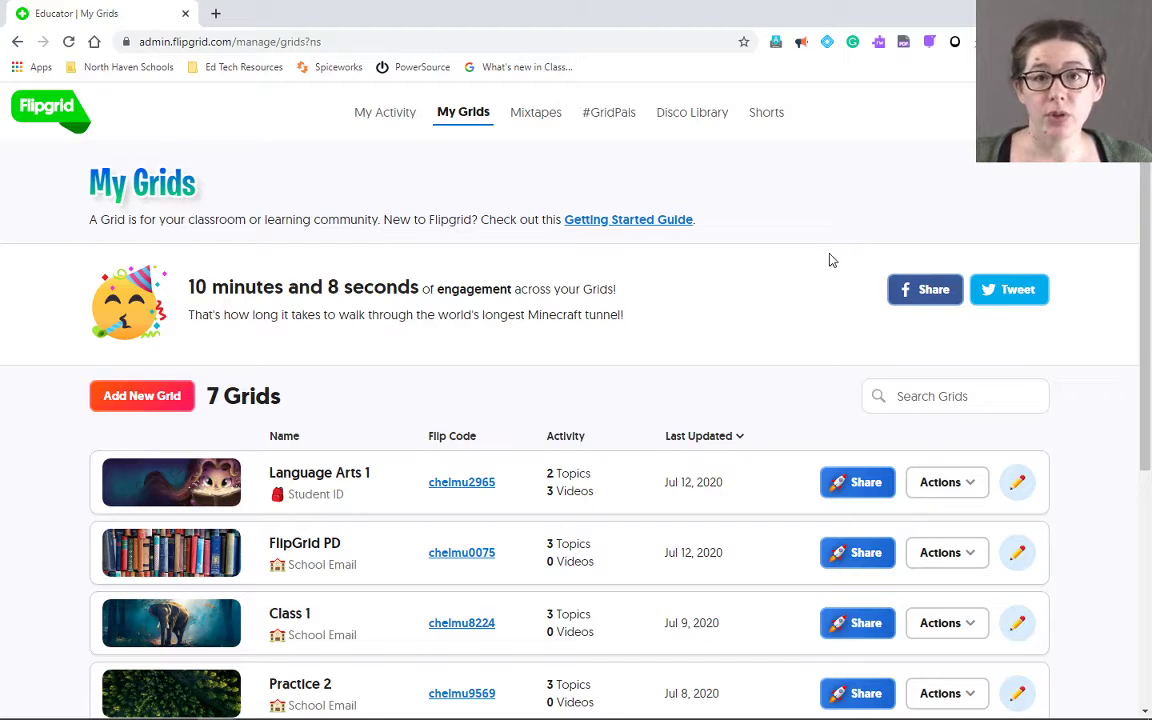
# Step: Open the Class 1 grid with the starry-sky cover from the list of grids
pyautogui.scroll(-2, 820, 273)
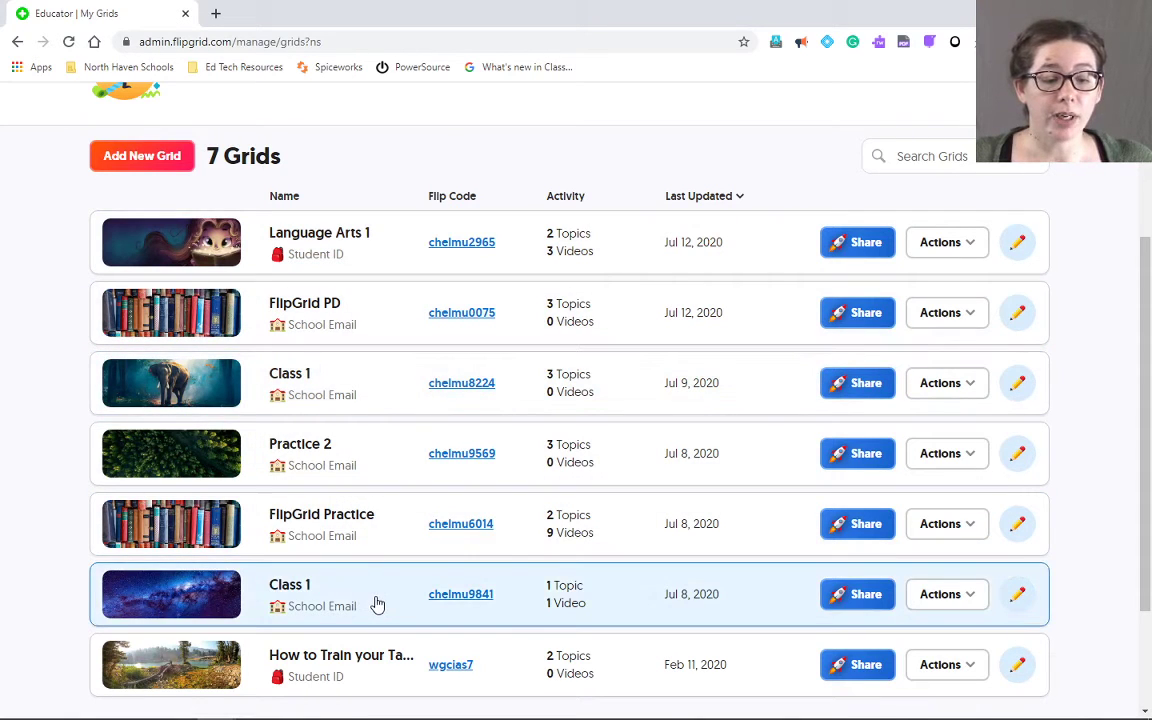
pyautogui.scroll(-1, 375, 600)
pyautogui.scroll(5, 373, 599)
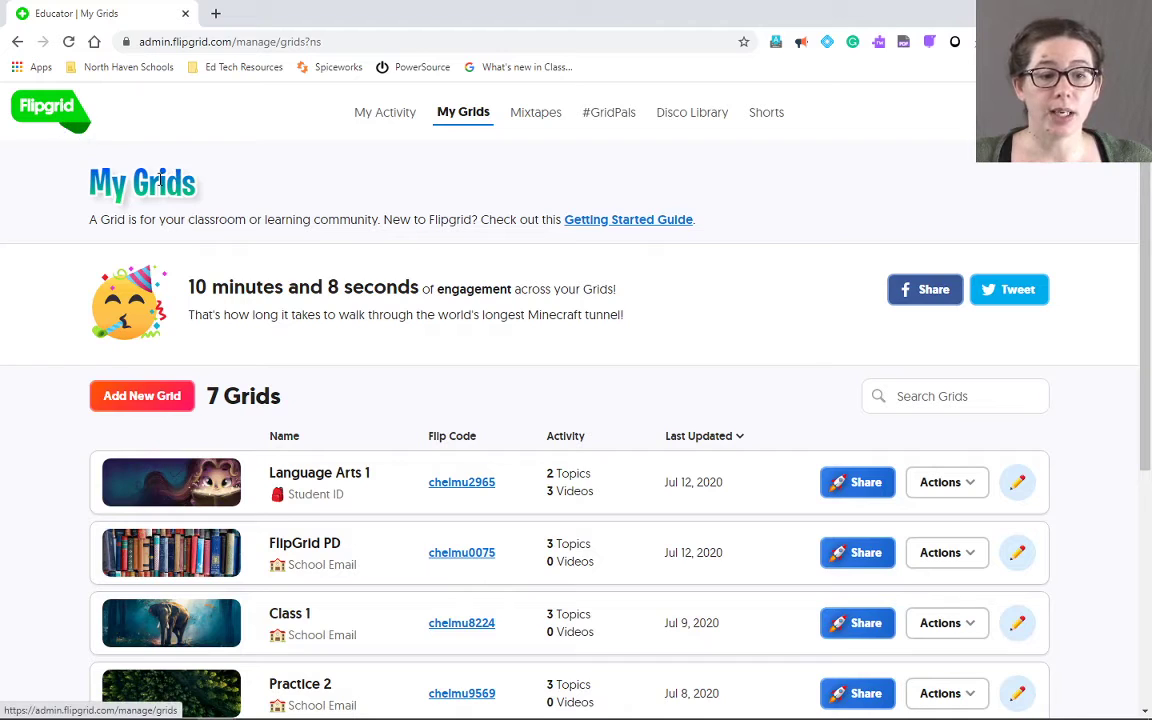
pyautogui.click(32, 120)
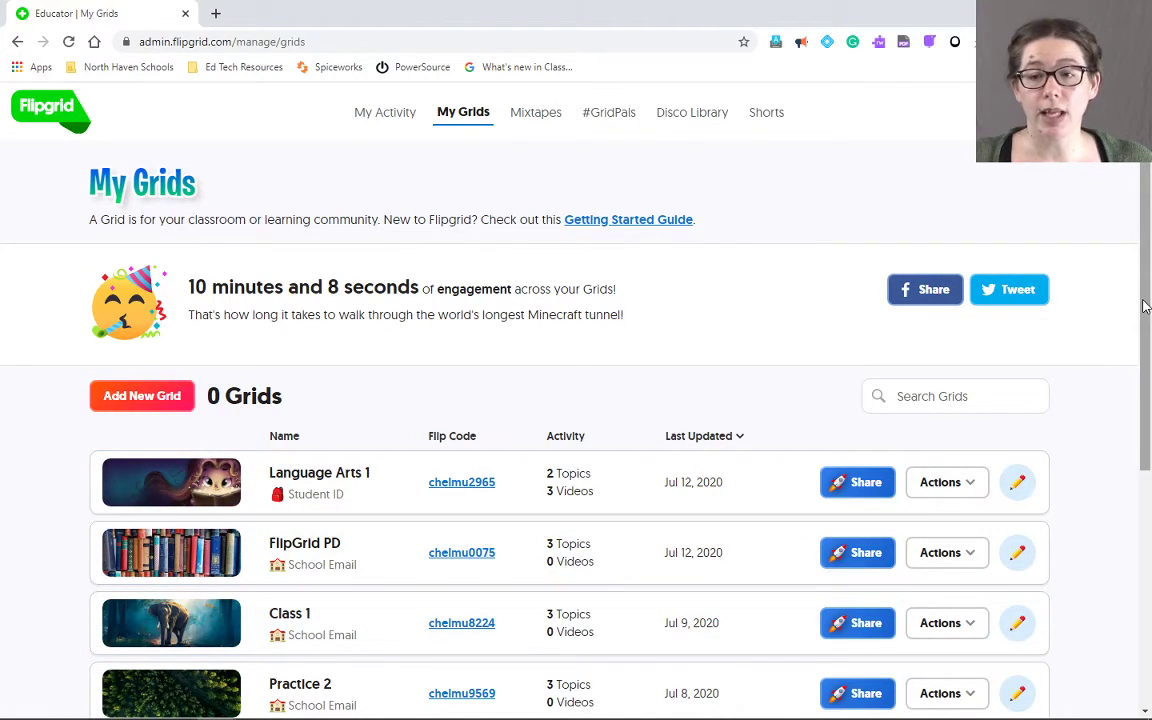
pyautogui.moveTo(1146, 375); pyautogui.dragTo(1147, 484)
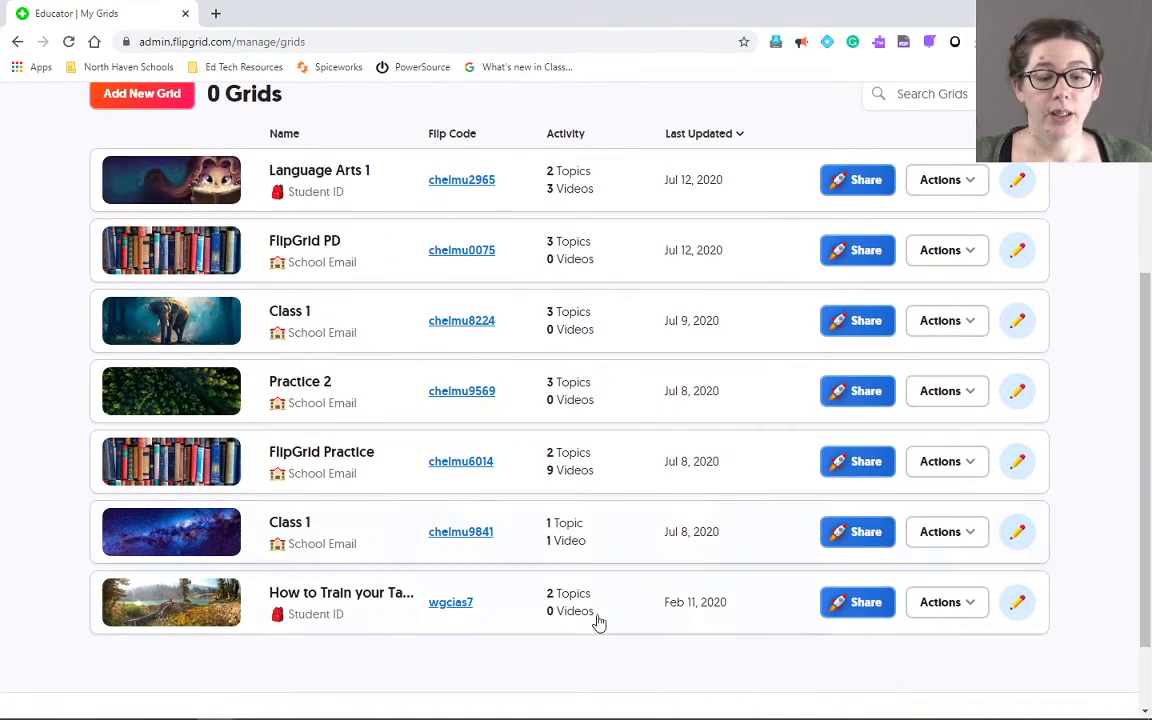
pyautogui.click(333, 543)
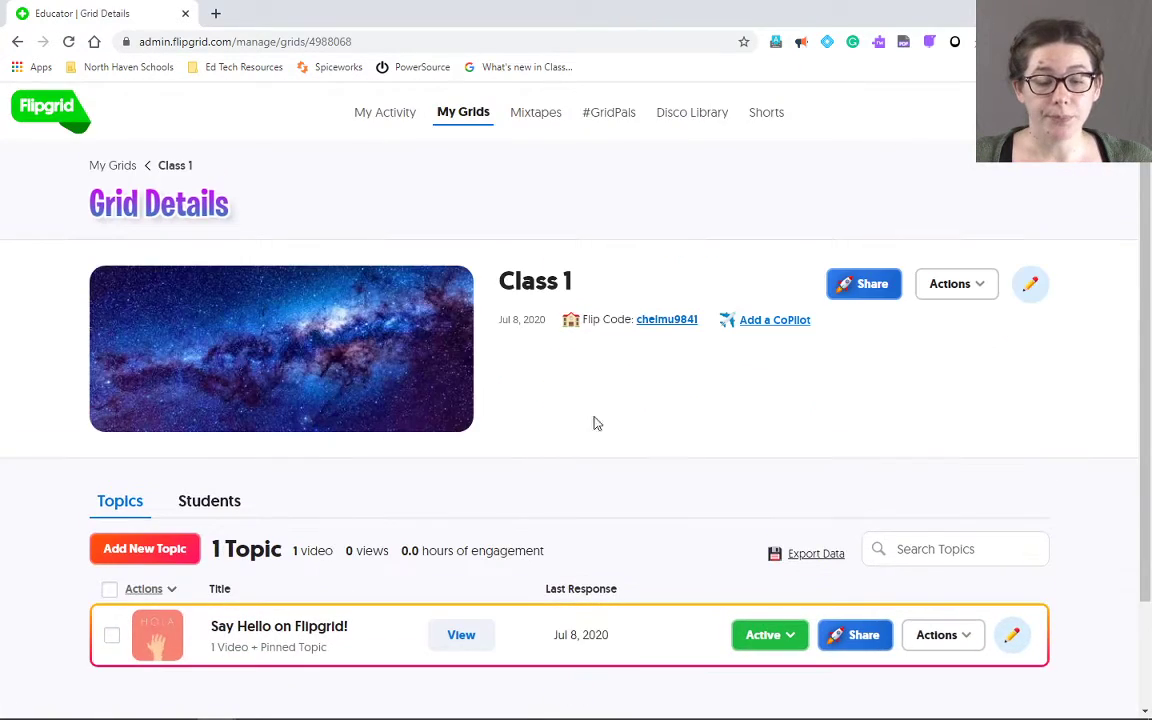
# Step: Start sharing the Say Hello on Flipgrid! topic to Google Classroom
pyautogui.scroll(-2, 593, 421)
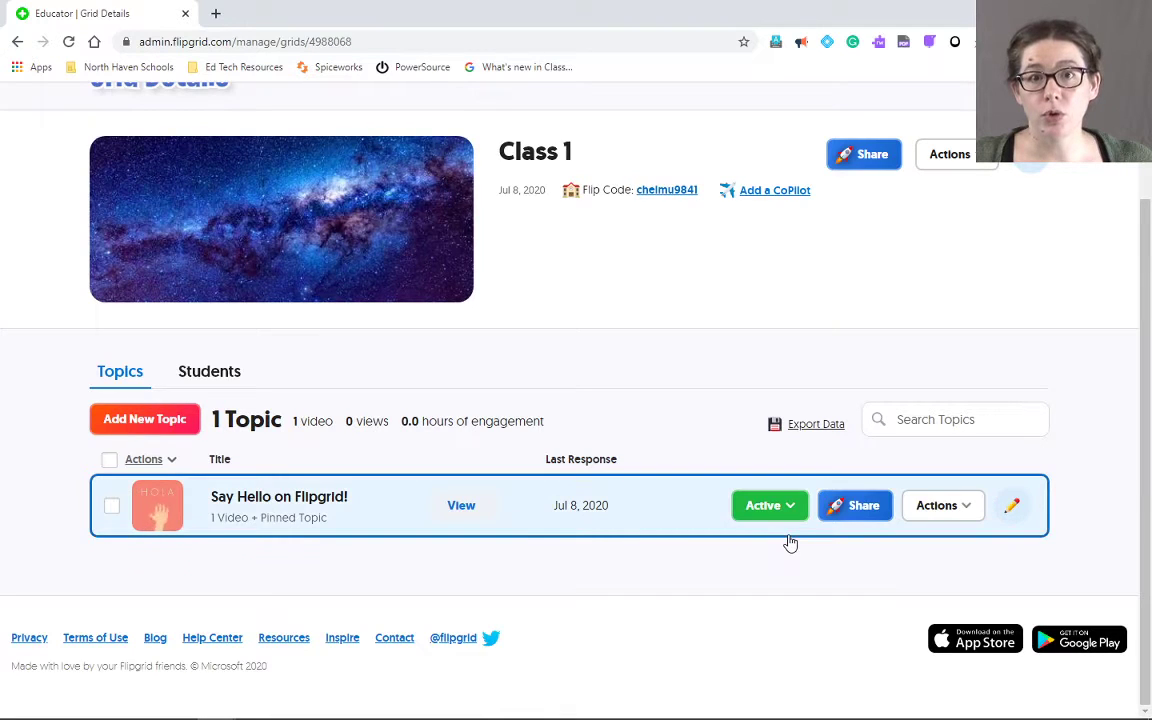
pyautogui.click(864, 519)
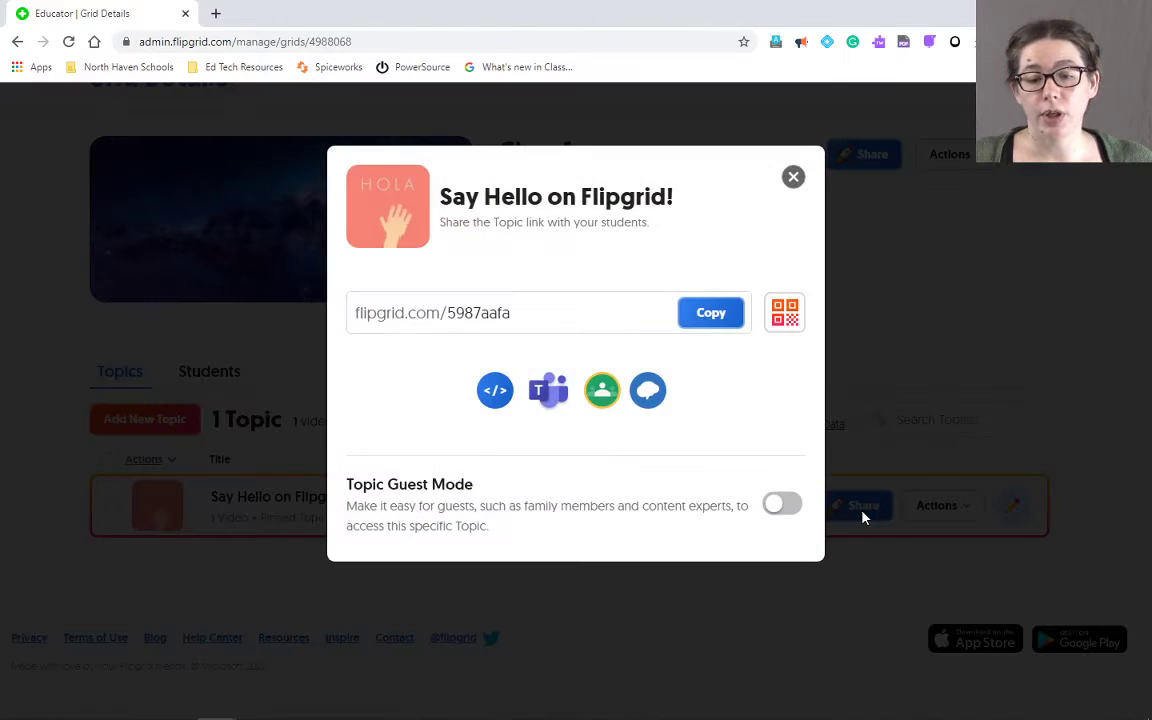
pyautogui.click(604, 396)
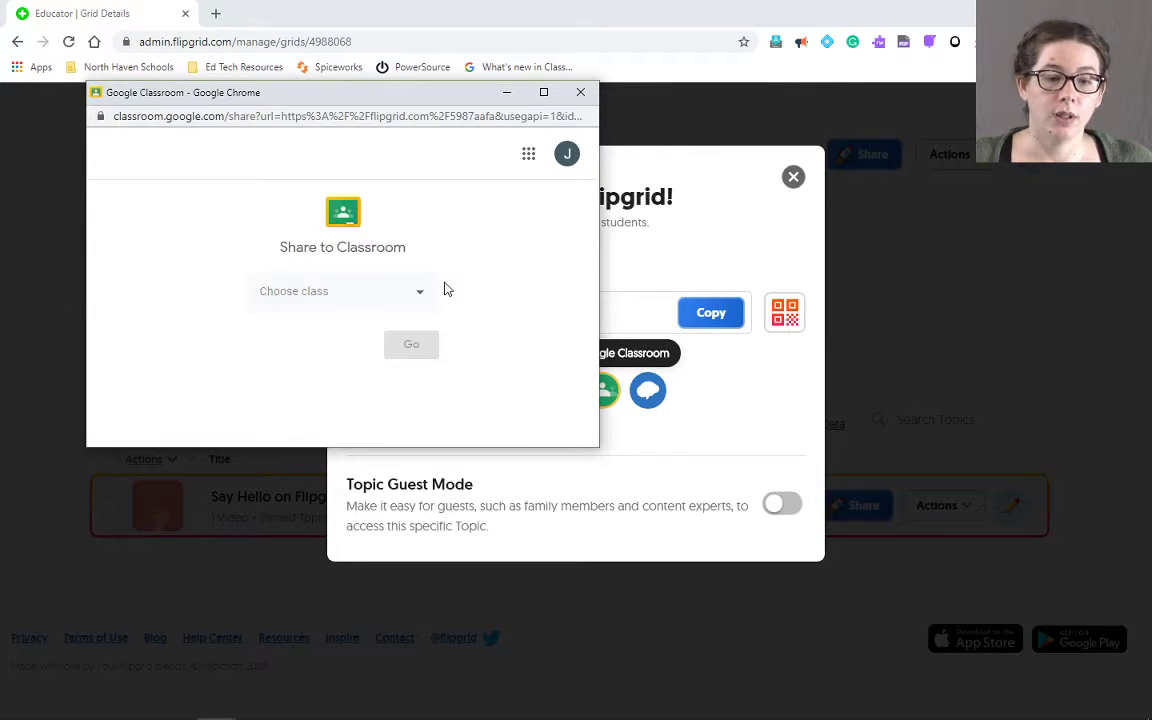
# Step: Choose the How to Train your Direwolf class and the Create assignment action for the shared topic
pyautogui.click(420, 298)
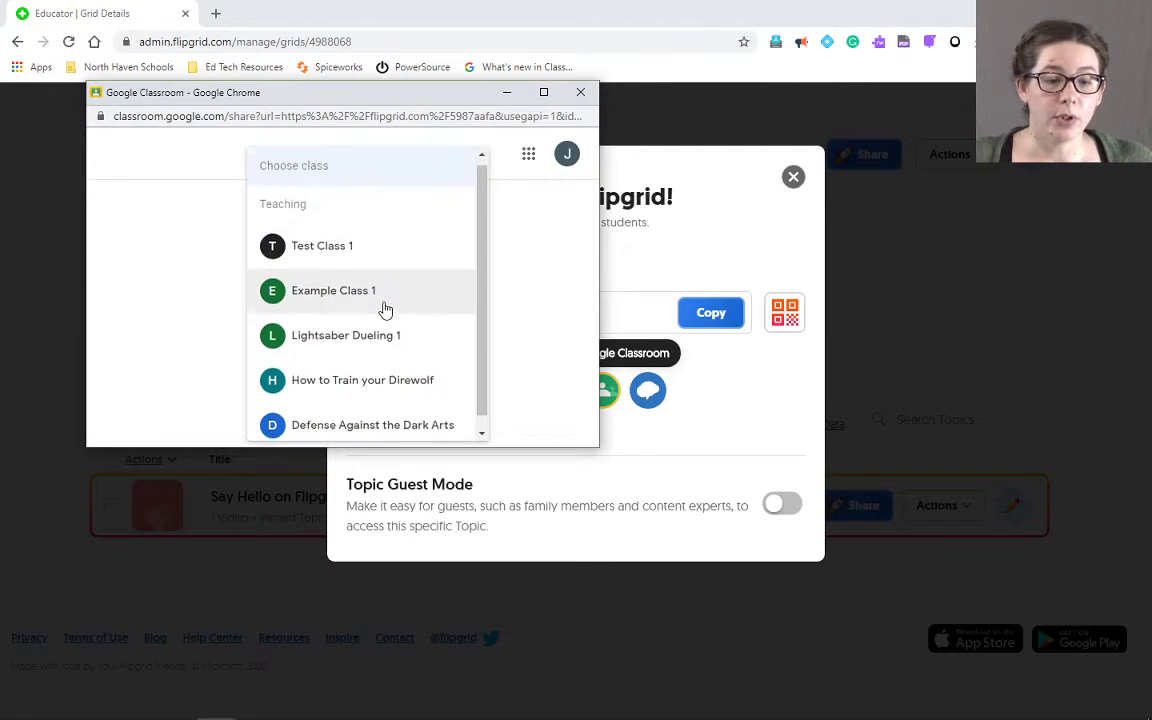
pyautogui.click(386, 392)
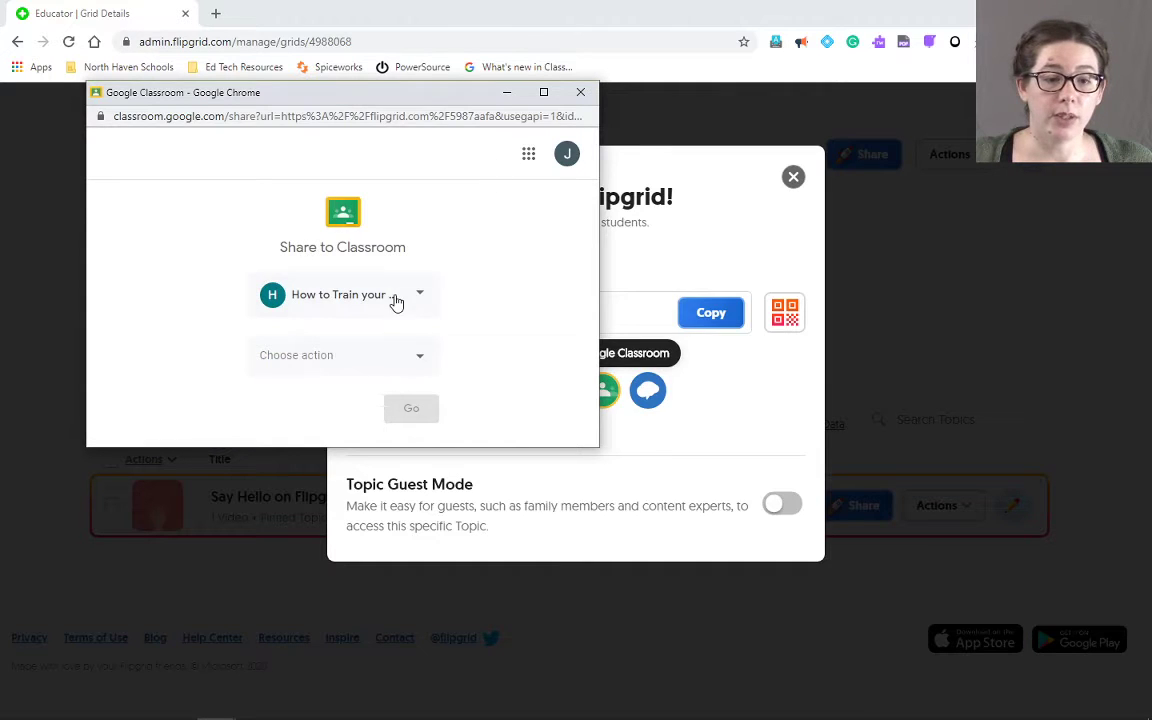
pyautogui.click(418, 360)
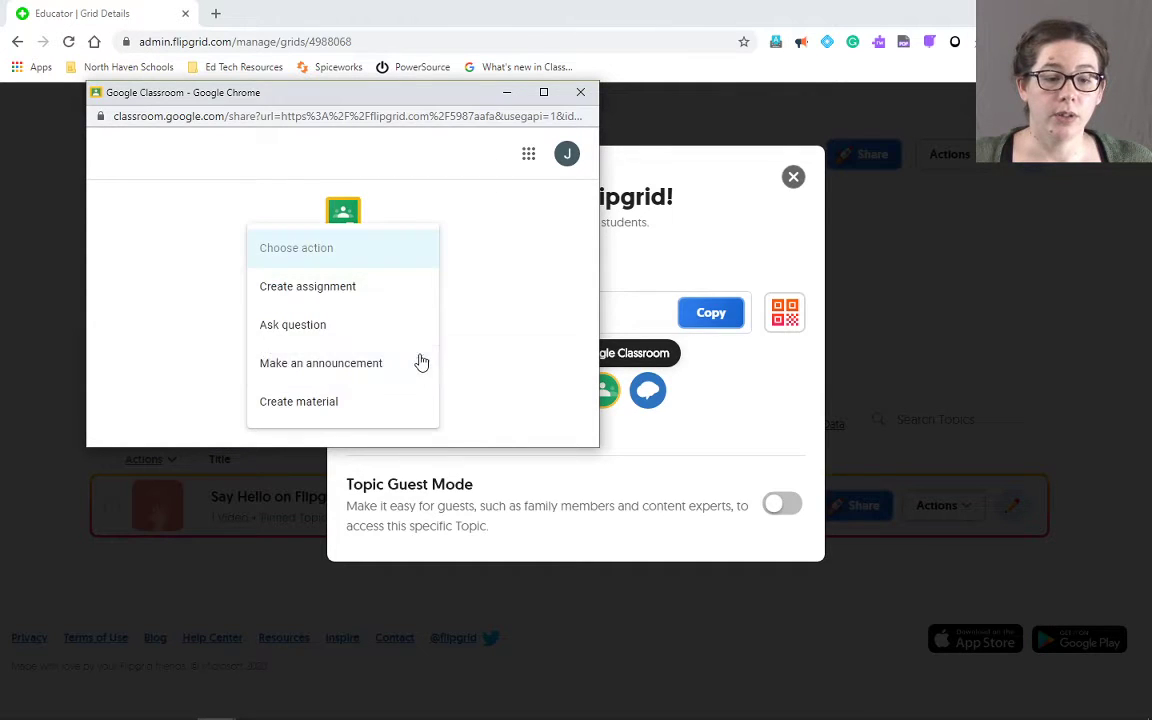
pyautogui.click(343, 290)
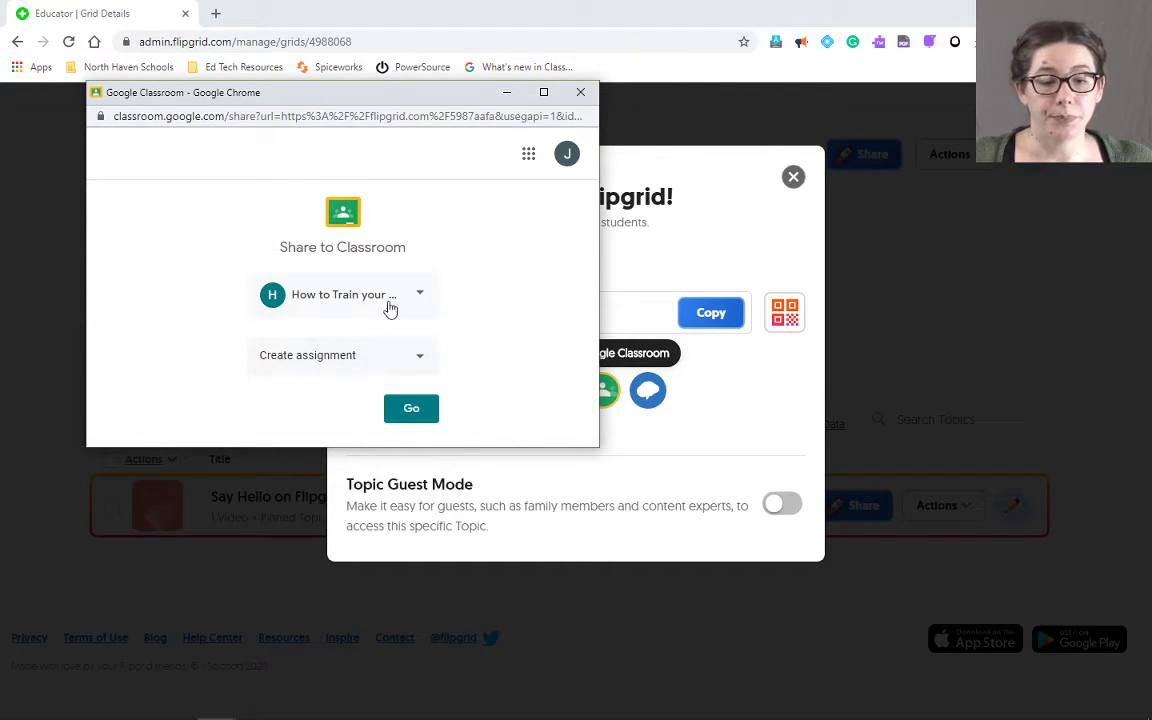
# Step: Proceed to the new assignment, enlarge its window, and title it Introduce Yourself
pyautogui.click(412, 410)
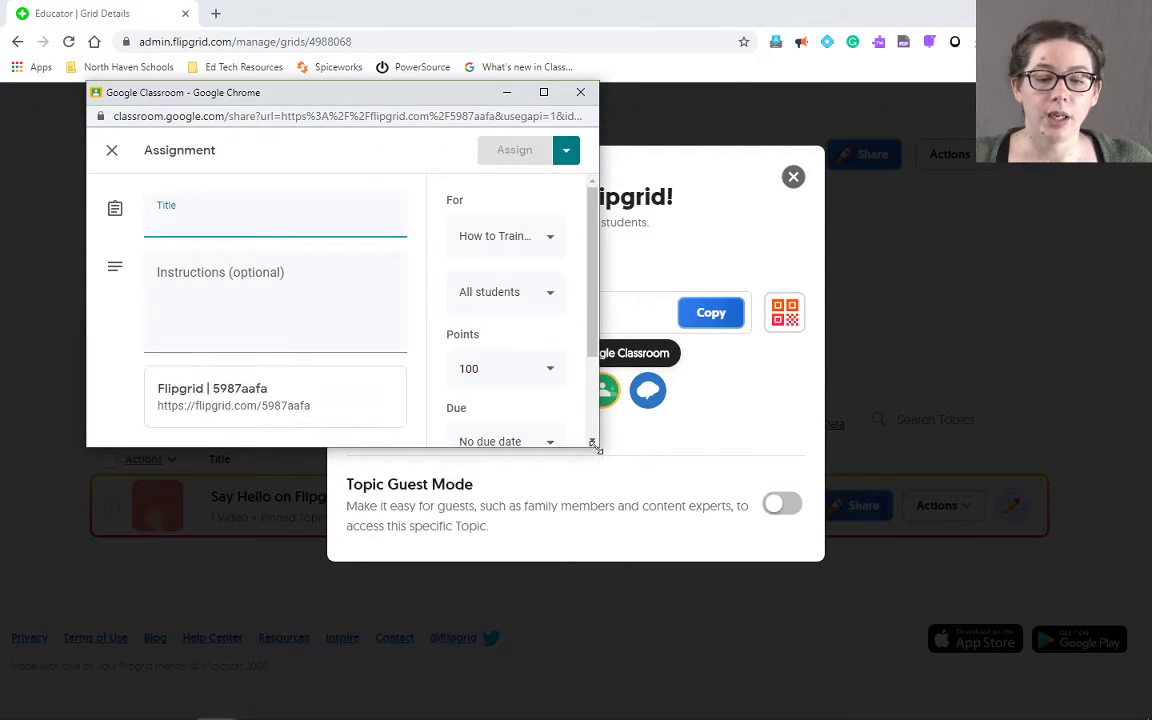
pyautogui.moveTo(598, 449); pyautogui.dragTo(1033, 658)
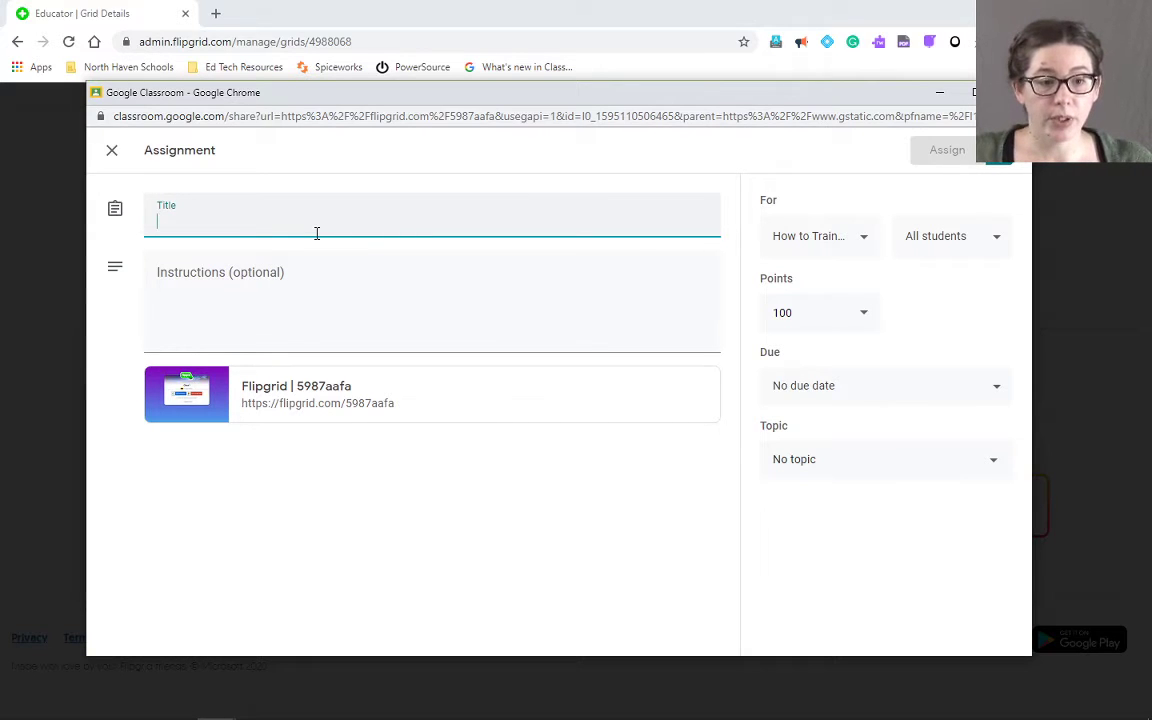
pyautogui.write('Introduce Yourself')
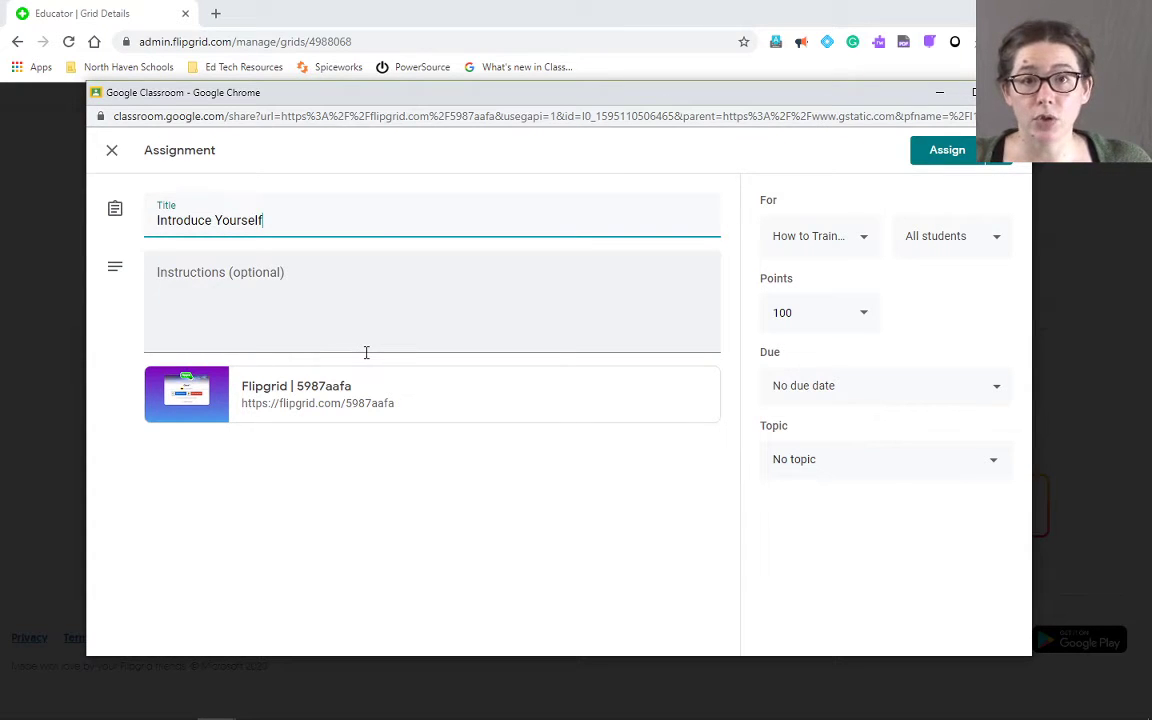
# Step: Try adding the Lightsaber Dueling and Defense Against the Dark Arts classes to the assignment, and deselect both again
pyautogui.click(866, 235)
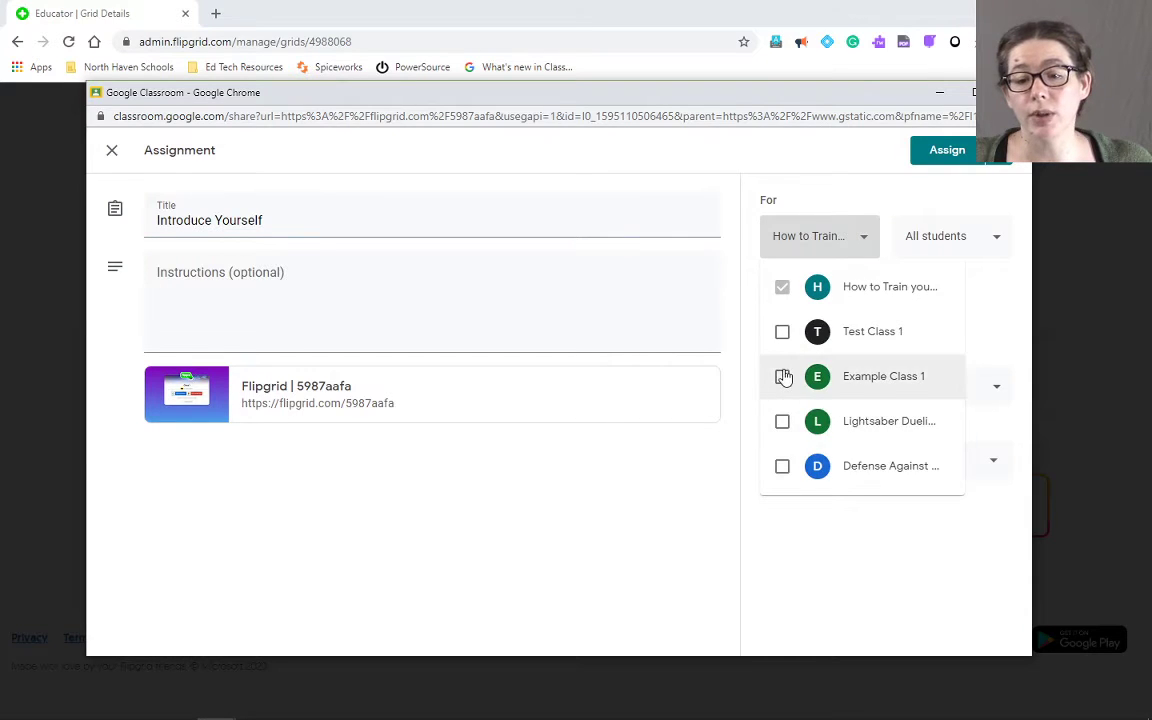
pyautogui.click(783, 423)
pyautogui.click(783, 467)
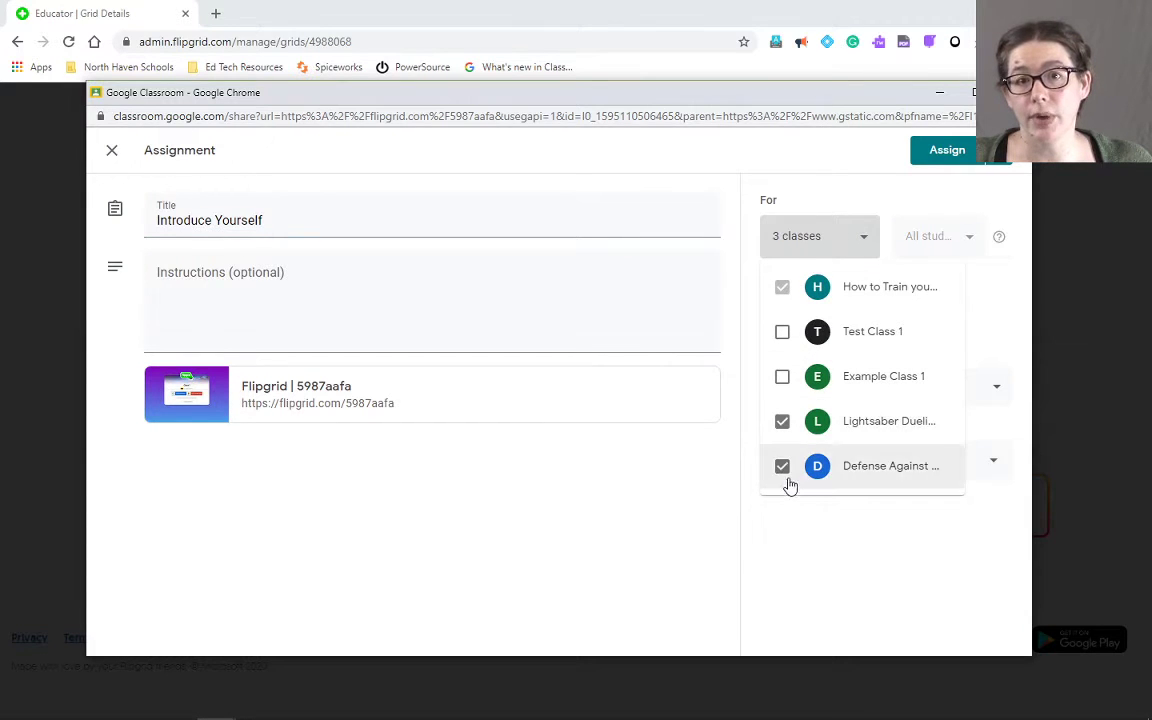
pyautogui.click(782, 468)
pyautogui.click(782, 421)
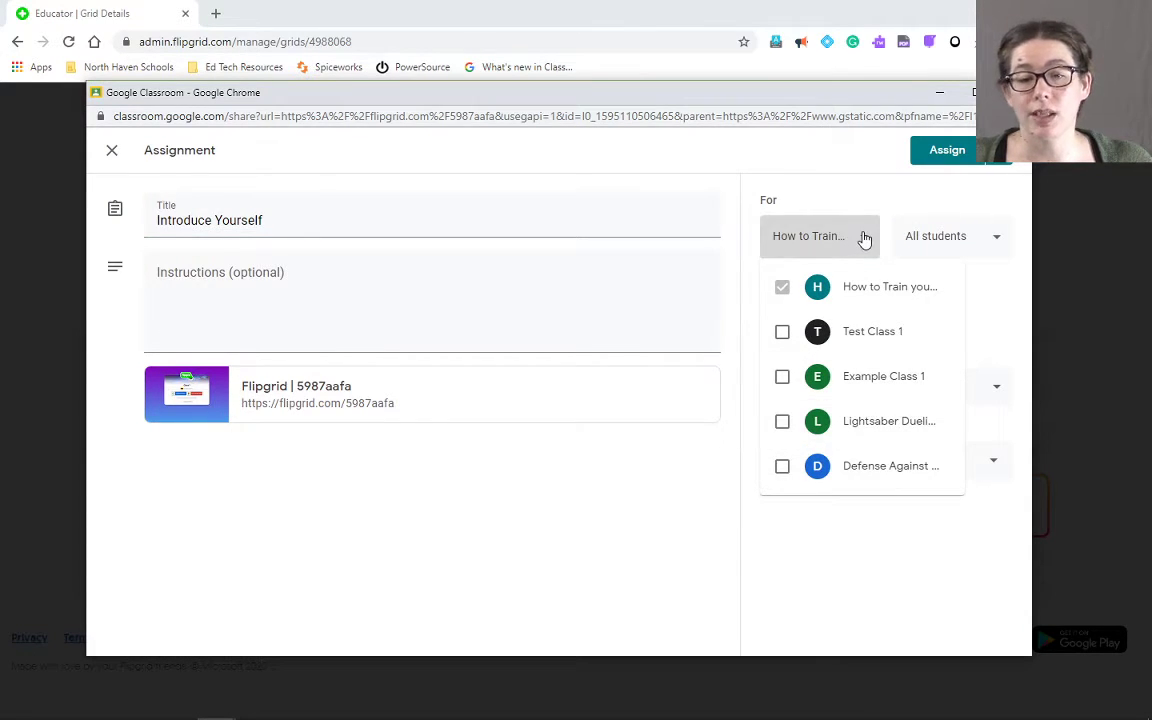
pyautogui.click(865, 238)
# Step: Try deselecting all students as recipients of the assignment, and reselect all of them
pyautogui.click(995, 243)
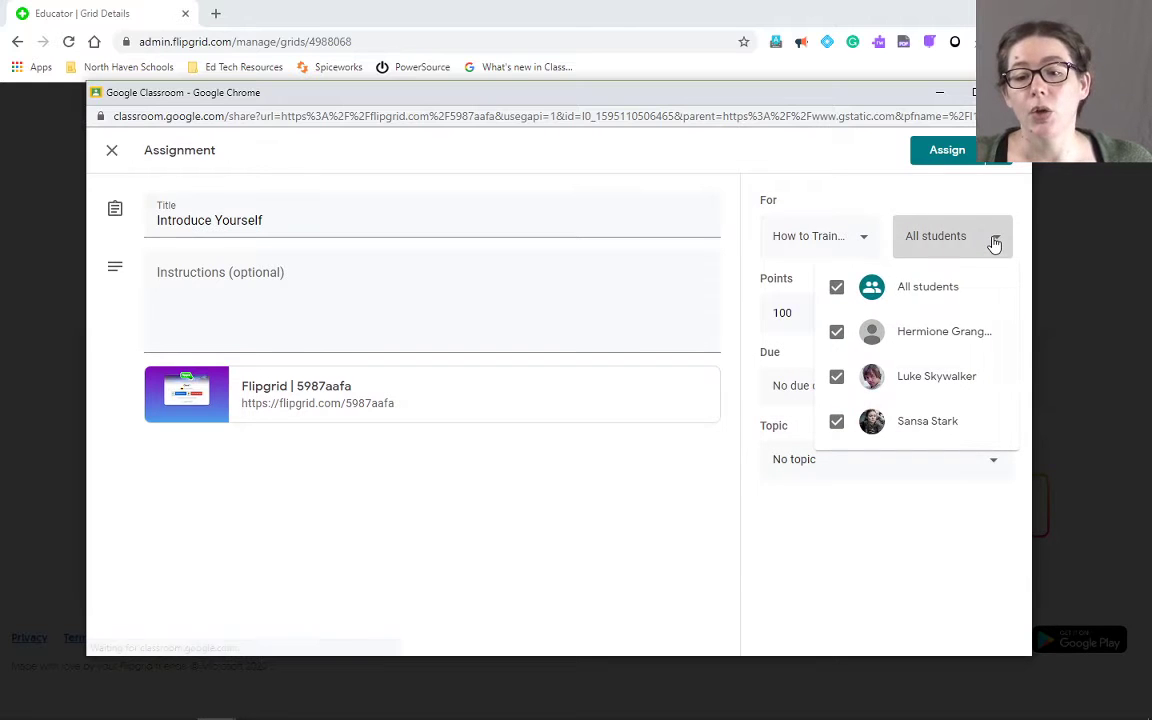
pyautogui.click(837, 288)
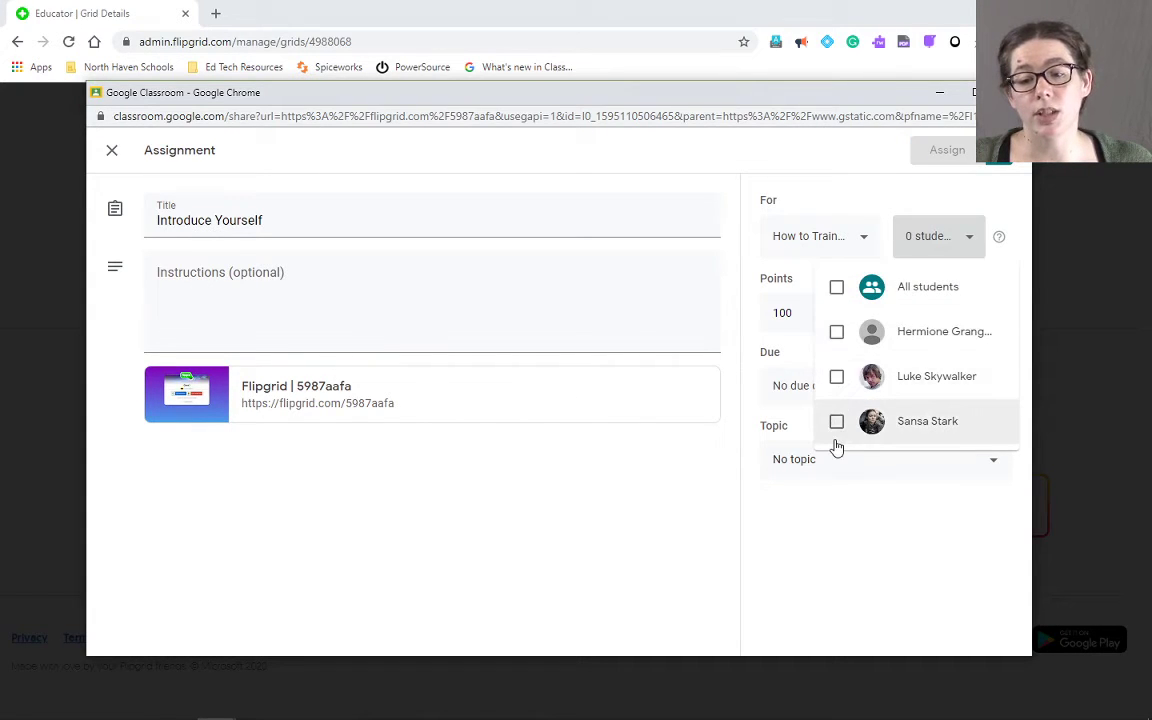
pyautogui.click(837, 288)
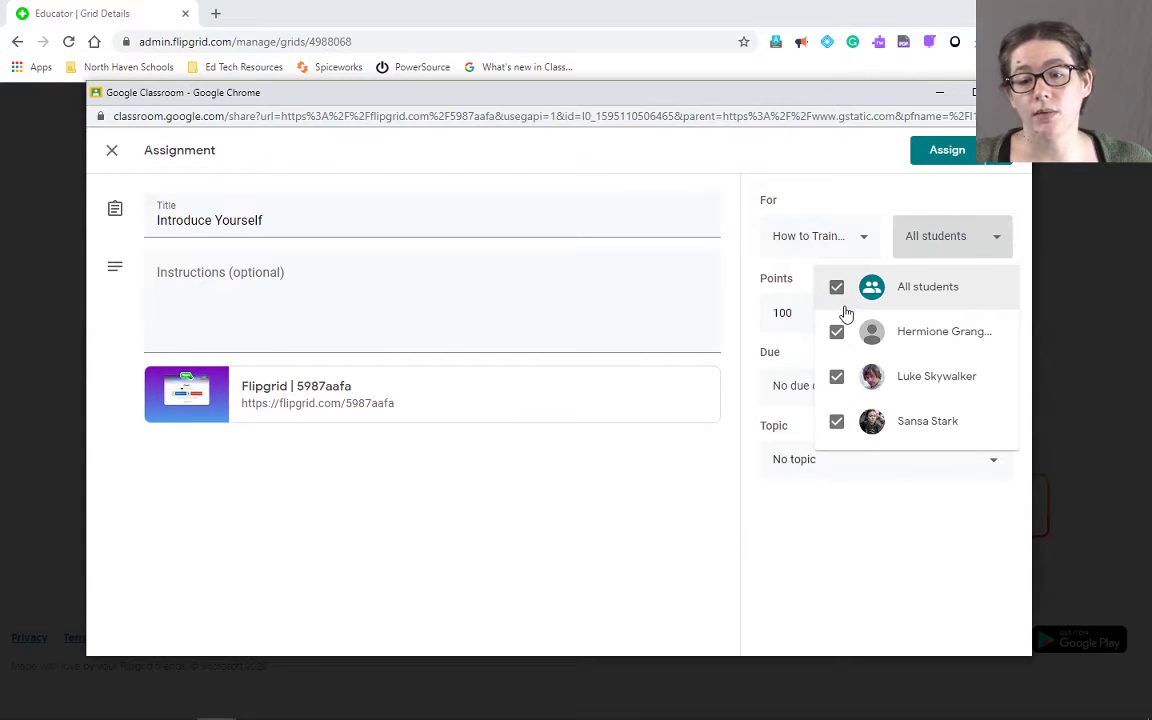
pyautogui.click(1007, 238)
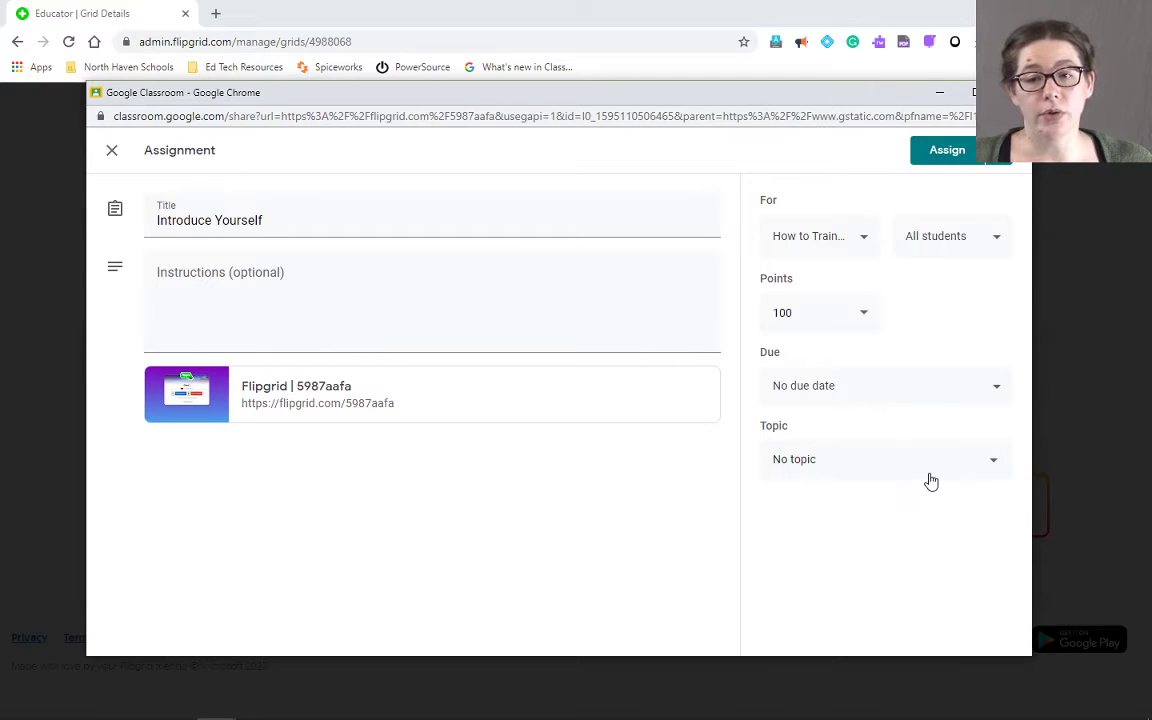
# Step: Assign Introduce Yourself to the class immediately rather than scheduling it or saving a draft
pyautogui.click(1002, 158)
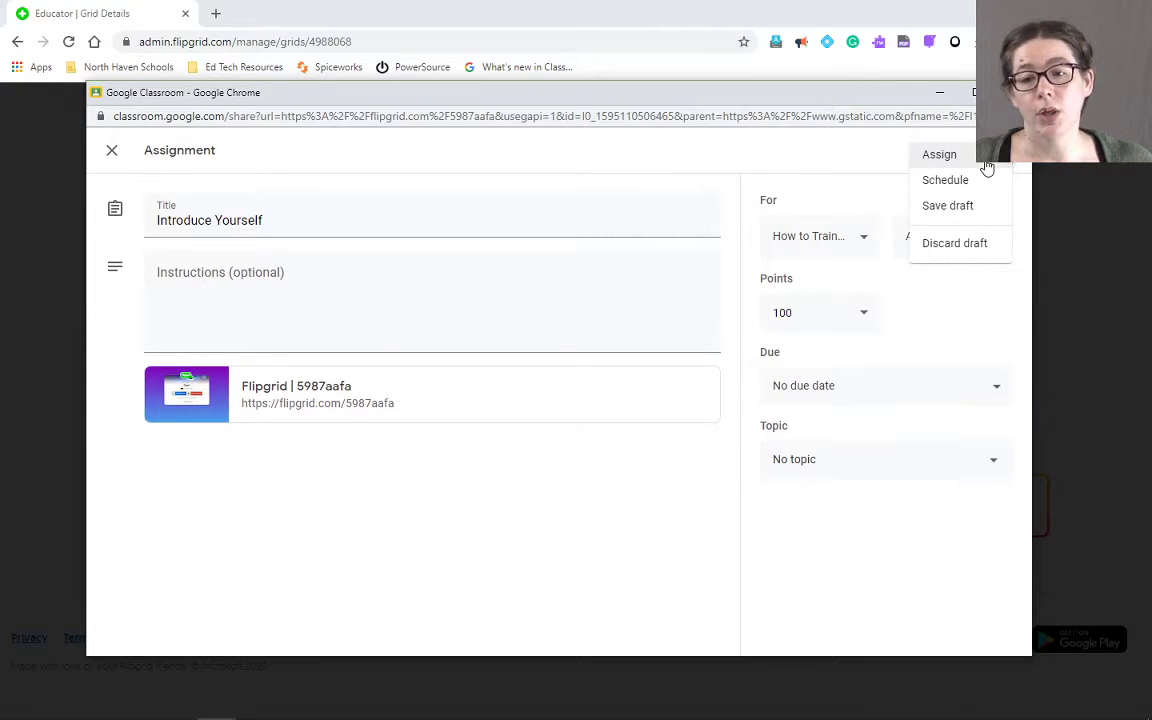
pyautogui.click(987, 163)
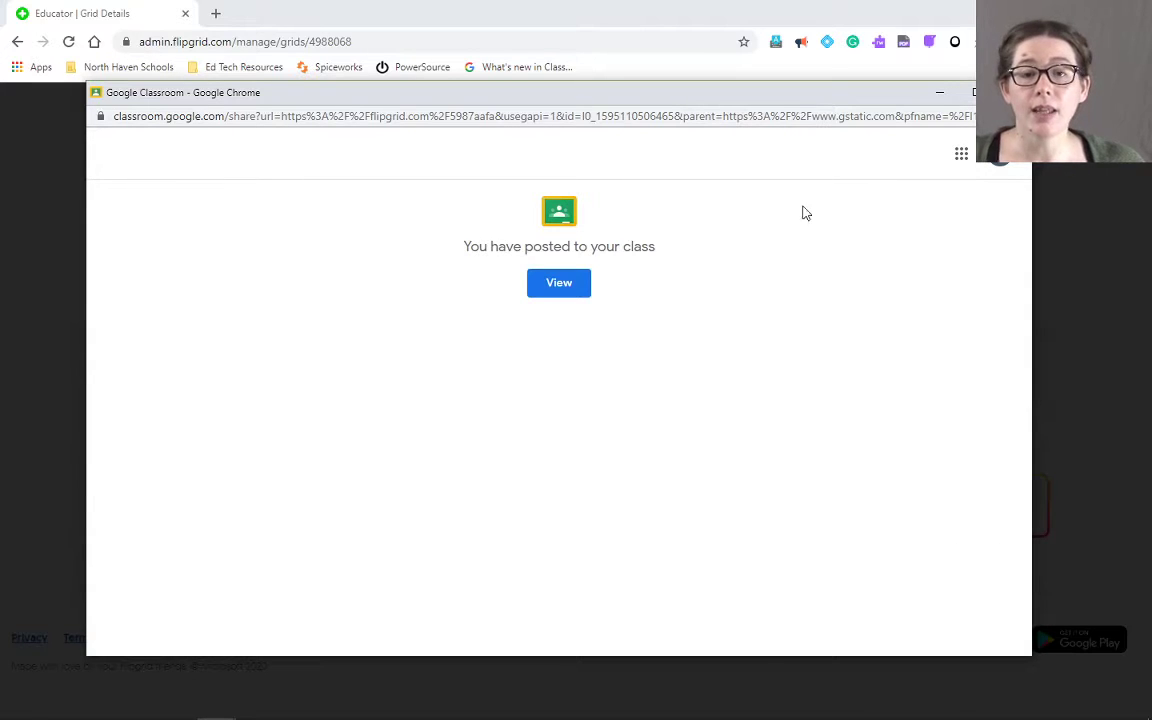
# Step: Switch to the student's Google Classroom window and open the Introduce Yourself assignment in How to Train your Direwolf
pyautogui.hotkey('alt', 'Tab')
pyautogui.hotkey('alt', 'Tab')
pyautogui.hotkey('alt', 'Tab')
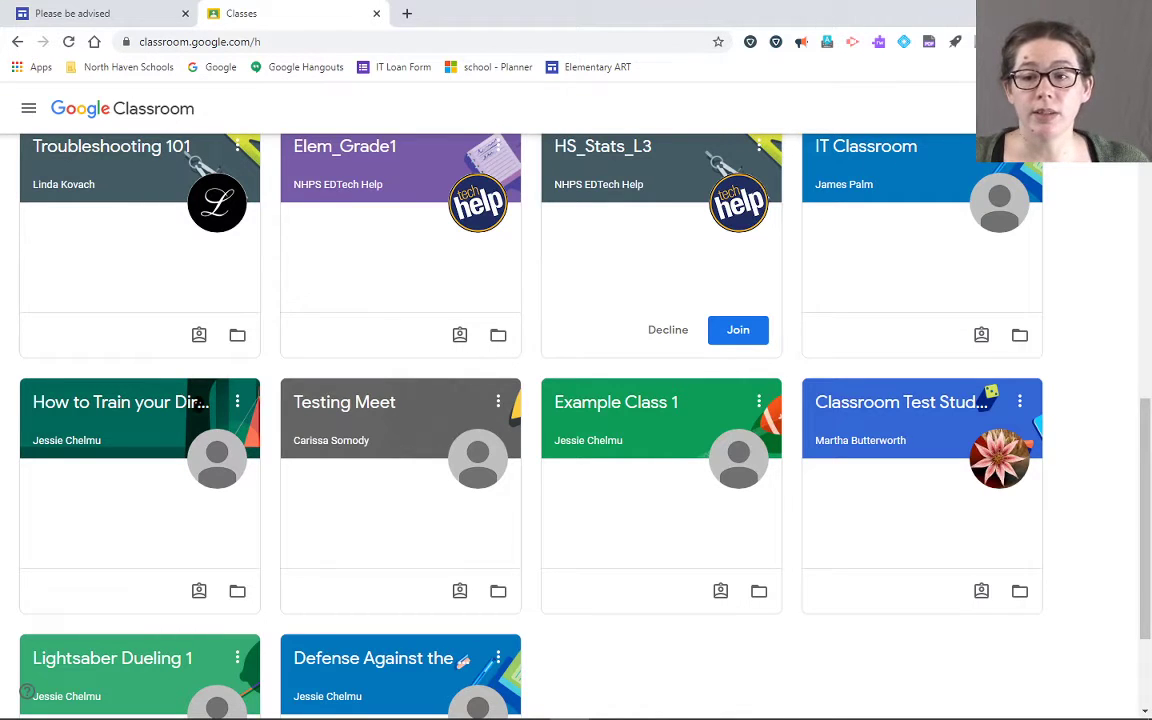
pyautogui.scroll(-3, 990, 320)
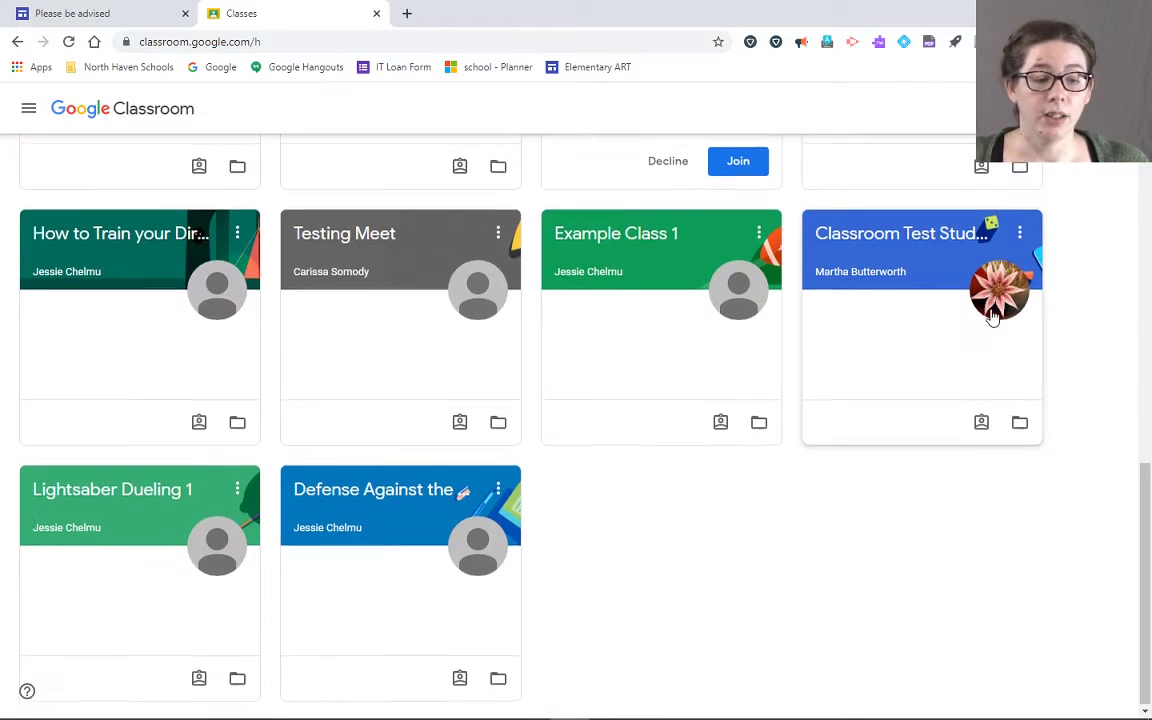
pyautogui.click(117, 235)
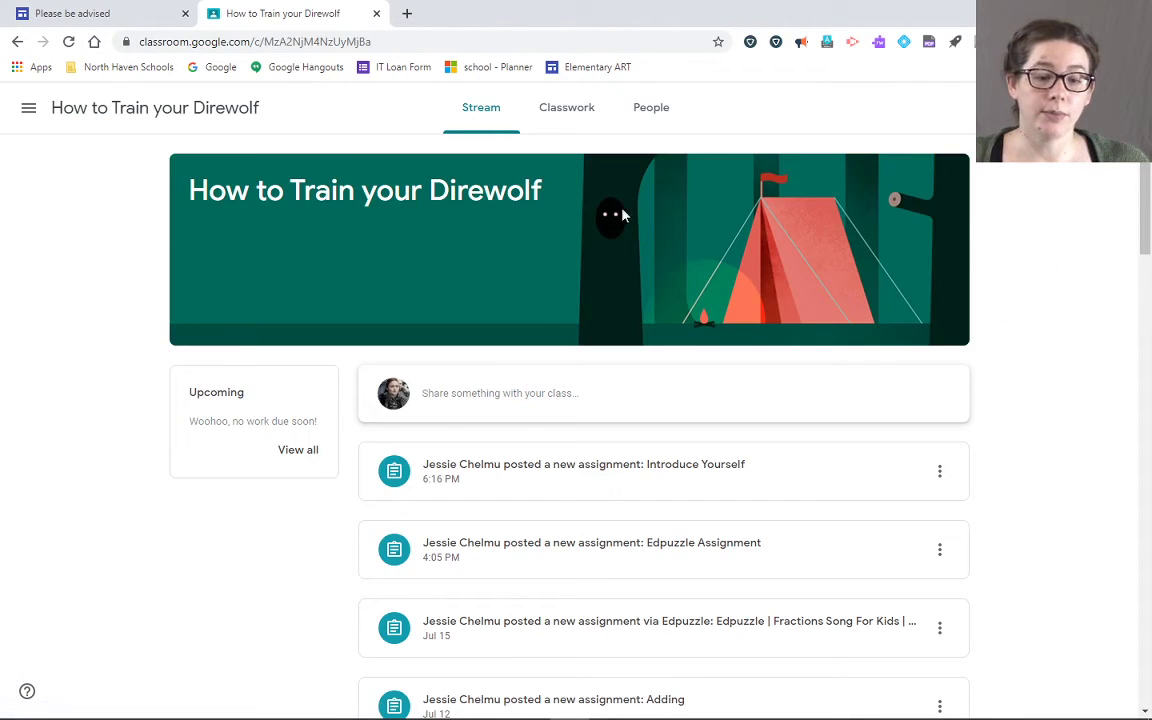
pyautogui.click(692, 478)
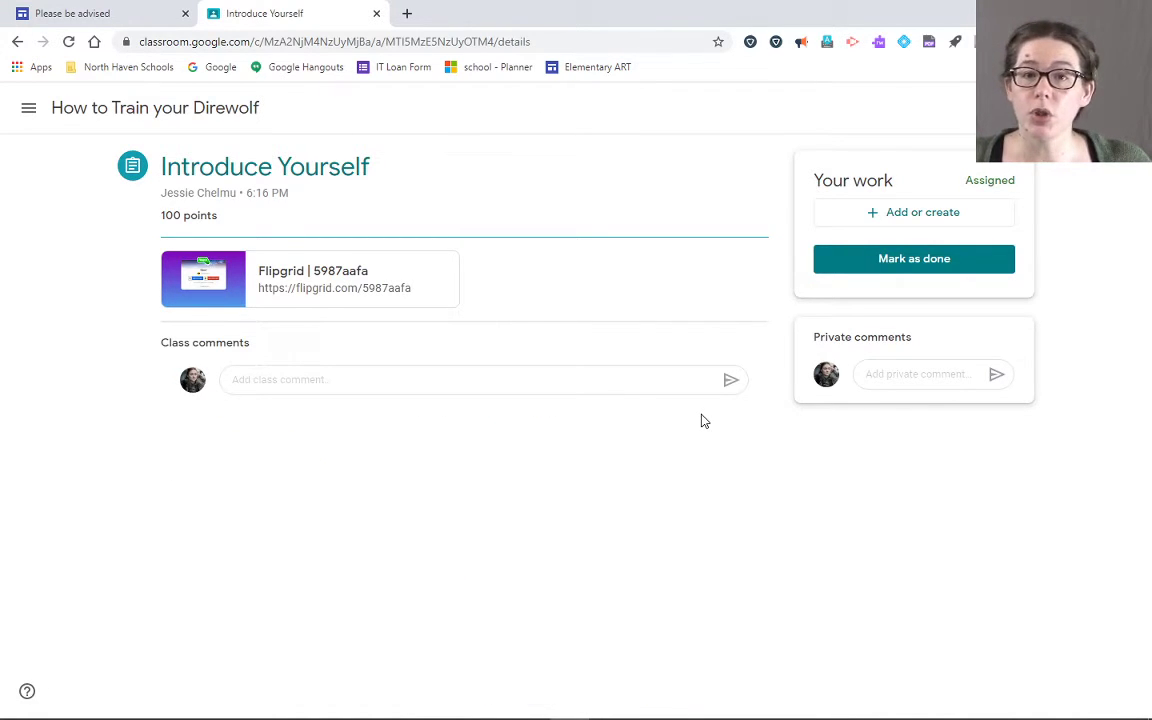
# Step: Open the assignment's attached Flipgrid link and log in with the student's Google account
pyautogui.click(266, 283)
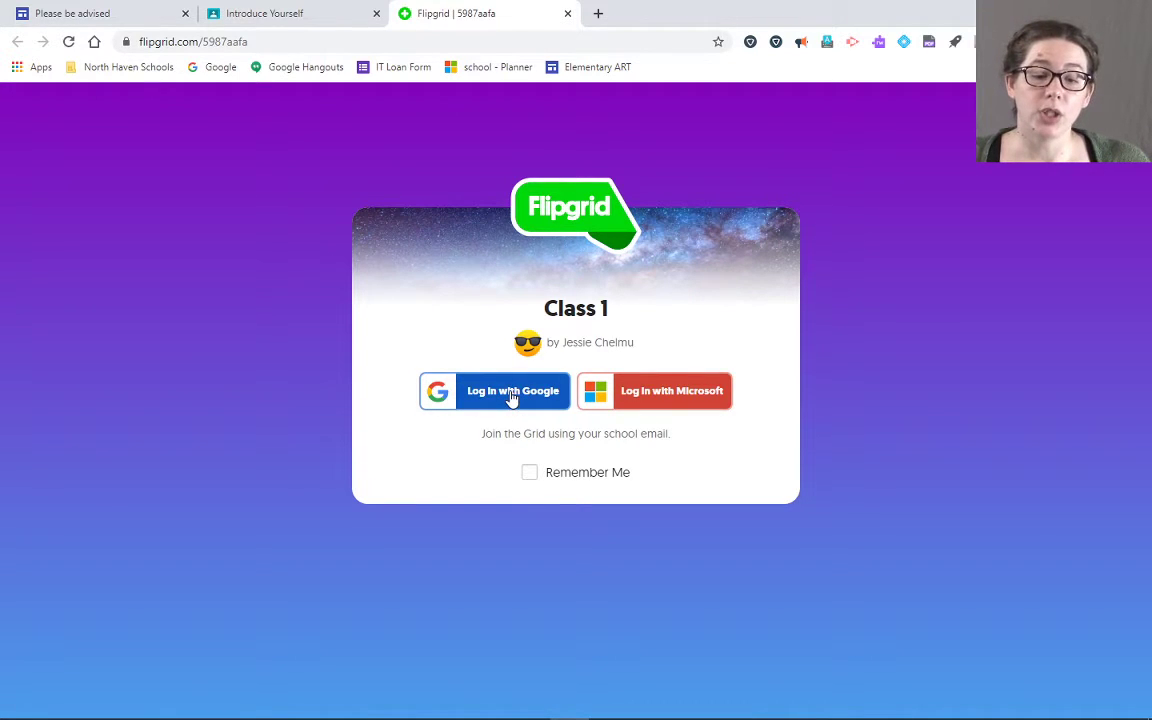
pyautogui.click(512, 394)
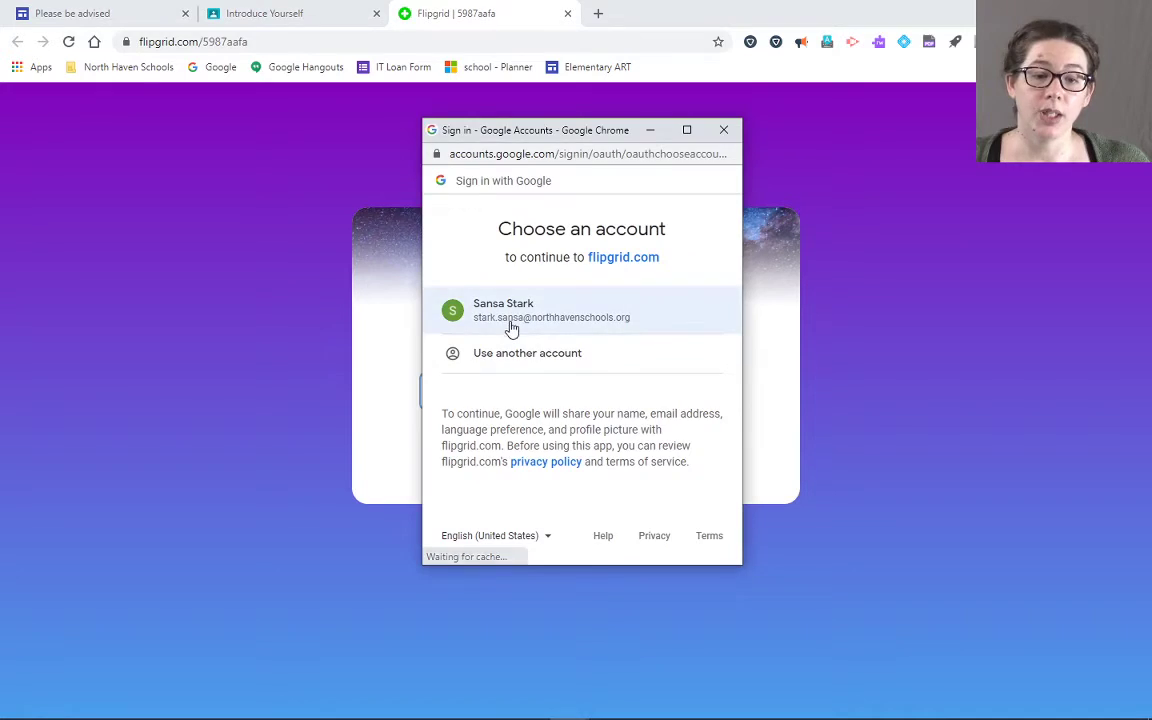
pyautogui.click(511, 324)
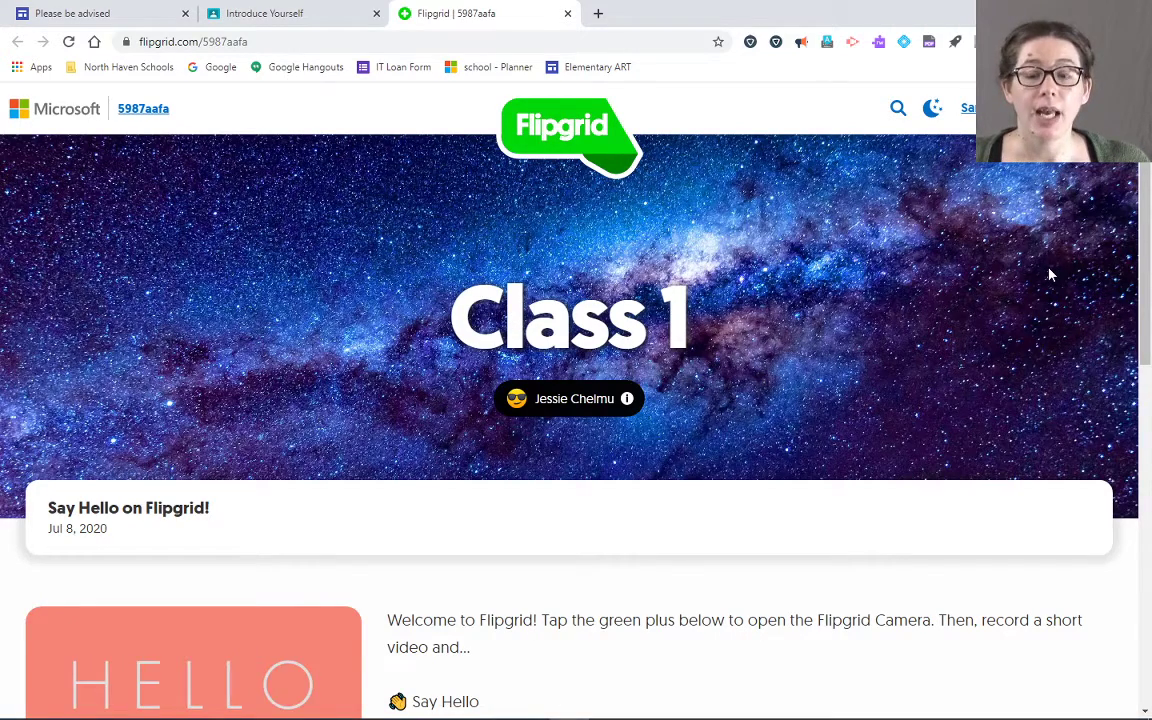
# Step: Examine the topic's instructions and response area as the student, and return to the educator's Class 1 grid details
pyautogui.scroll(-2, 1050, 274)
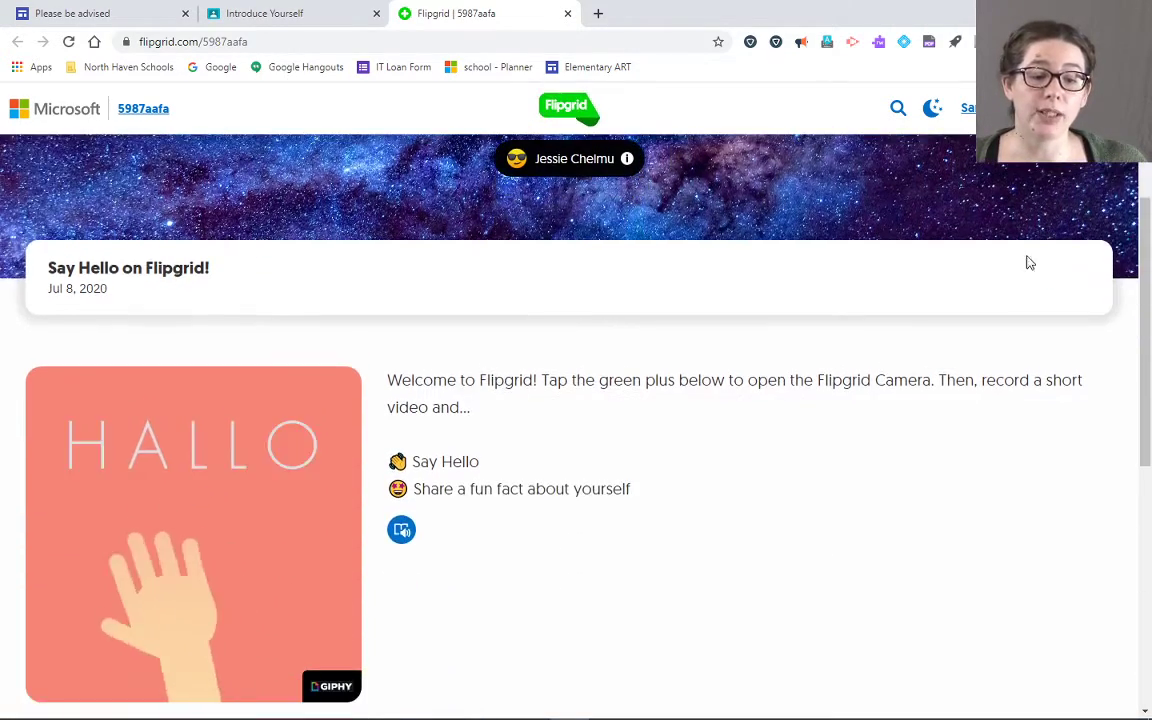
pyautogui.scroll(-5, 912, 388)
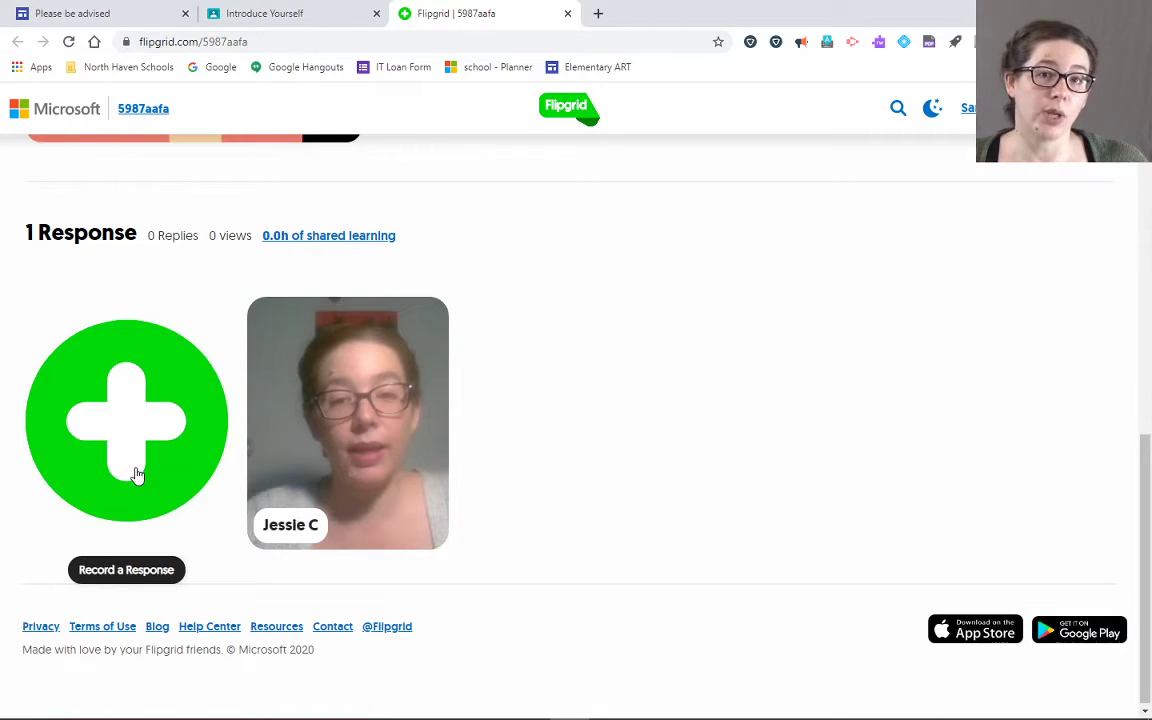
pyautogui.scroll(5, 137, 474)
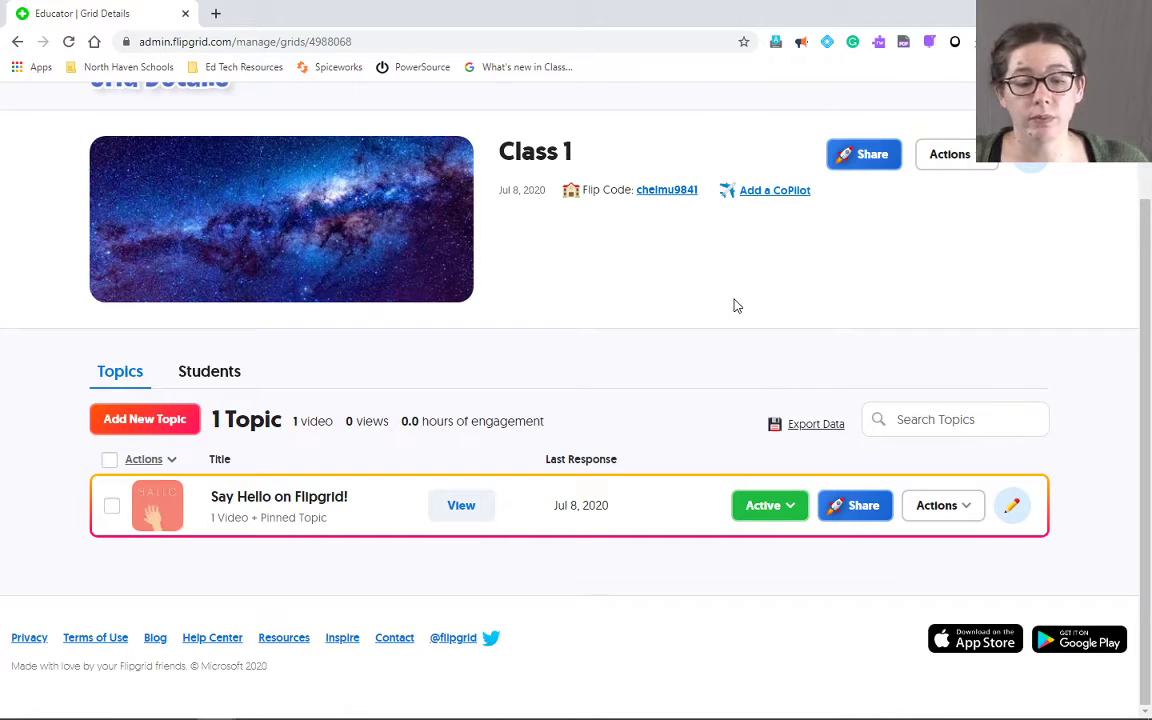
pyautogui.scroll(2, 735, 306)
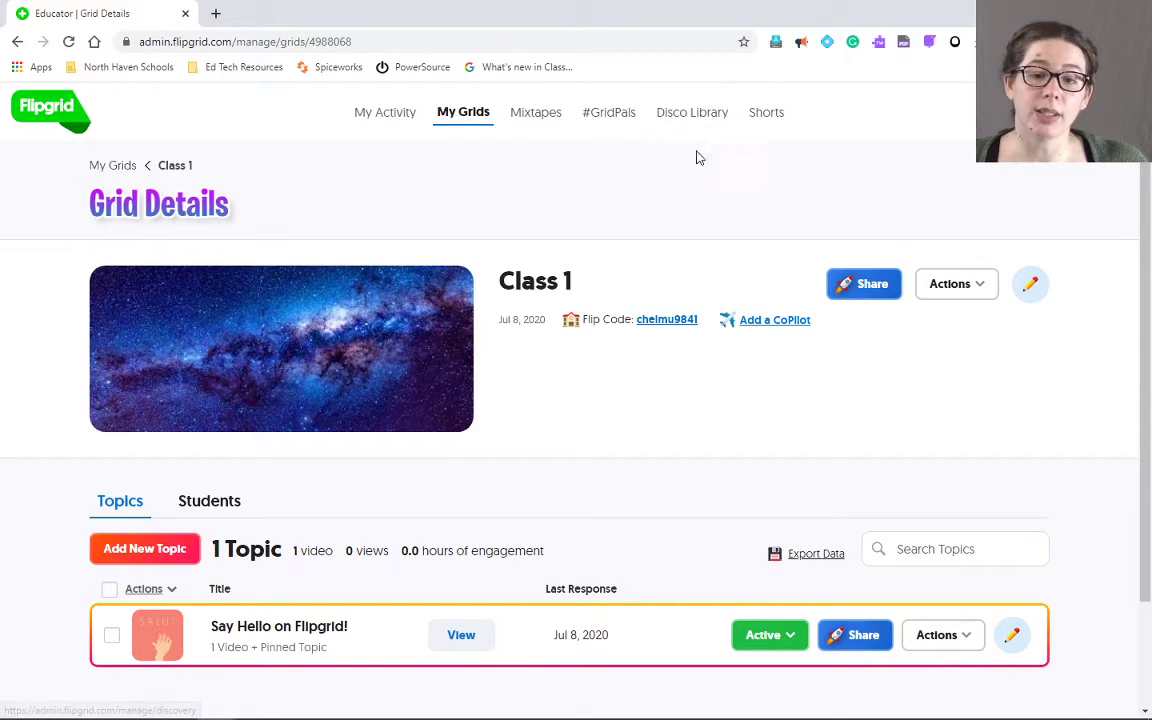
# Step: Open the Disco Library and browse its Featured Disco Playlists
pyautogui.click(697, 114)
pyautogui.scroll(-4, 697, 305)
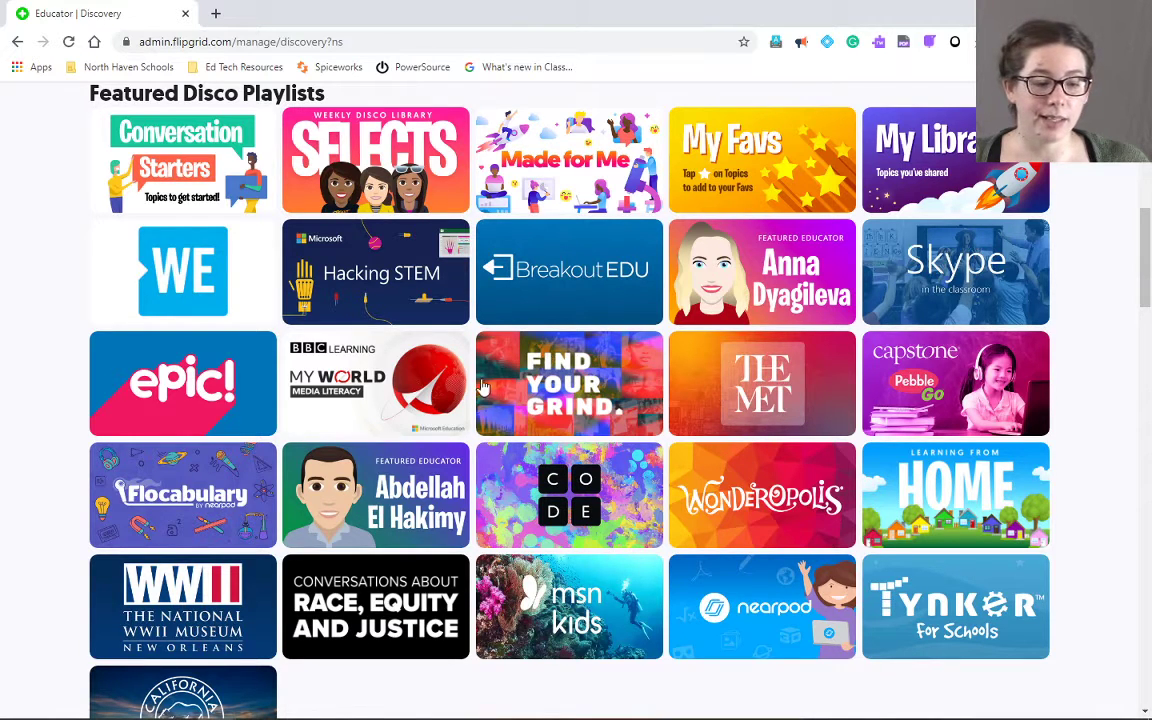
pyautogui.scroll(-1, 583, 392)
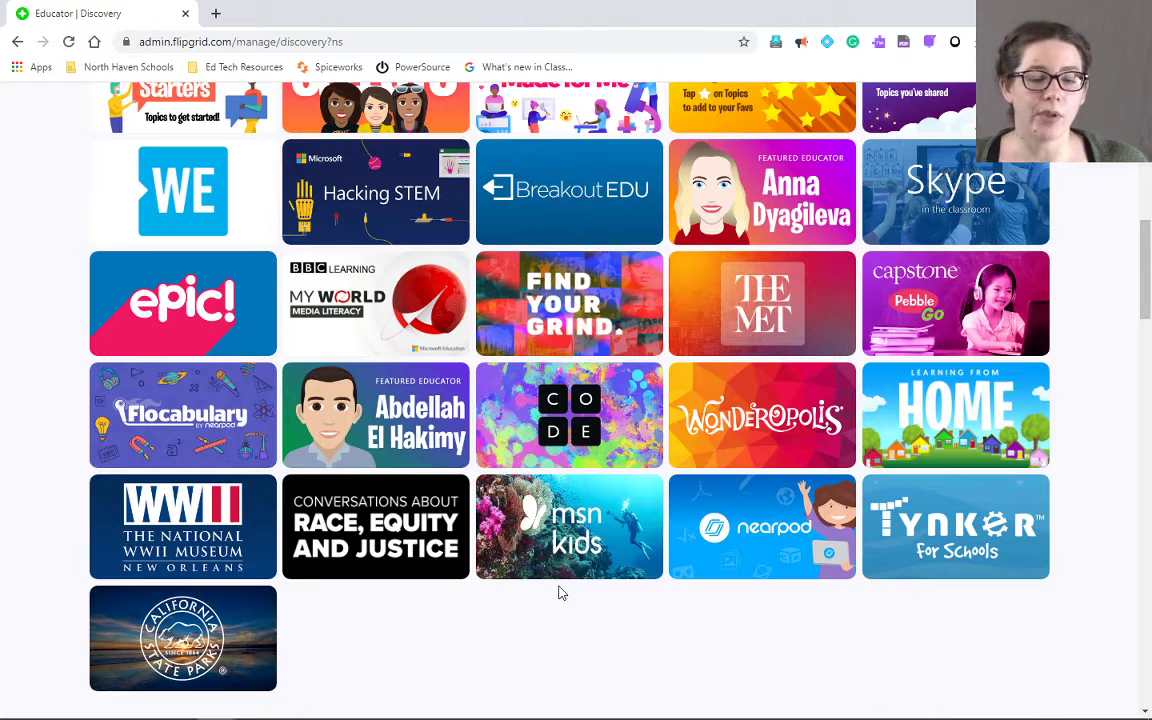
# Step: Look at the topics in the Code.org playlist and return to the full Disco Library list
pyautogui.click(626, 405)
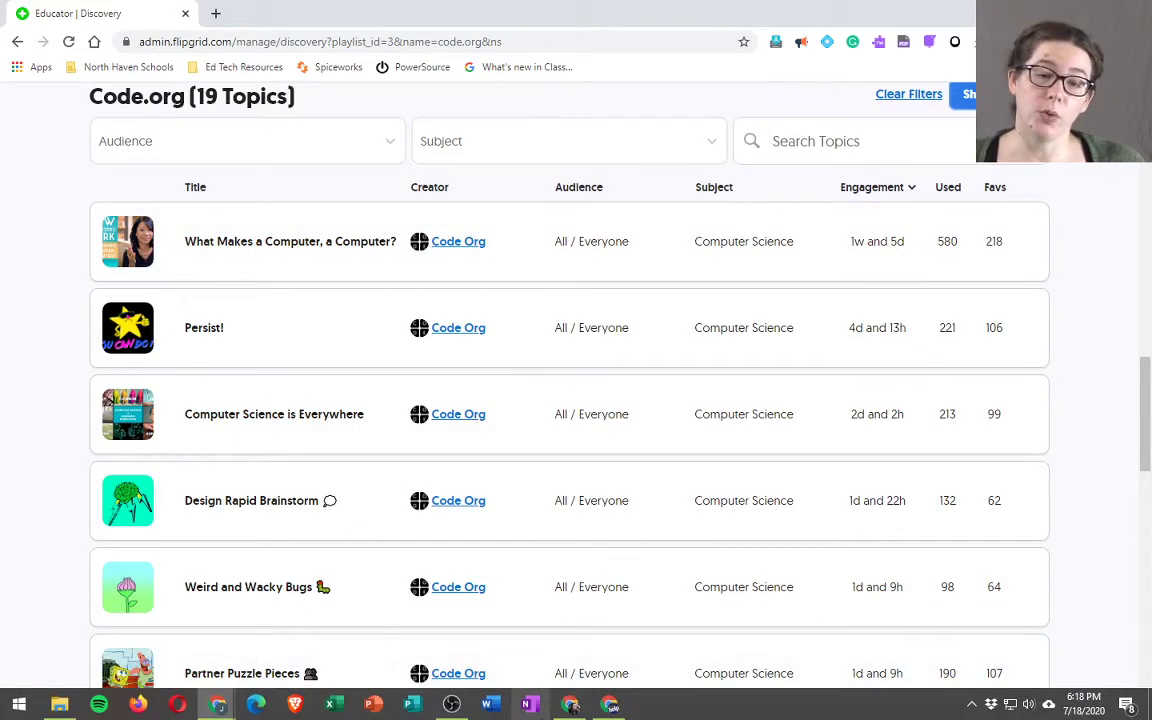
pyautogui.hotkey('alt', 'Left')
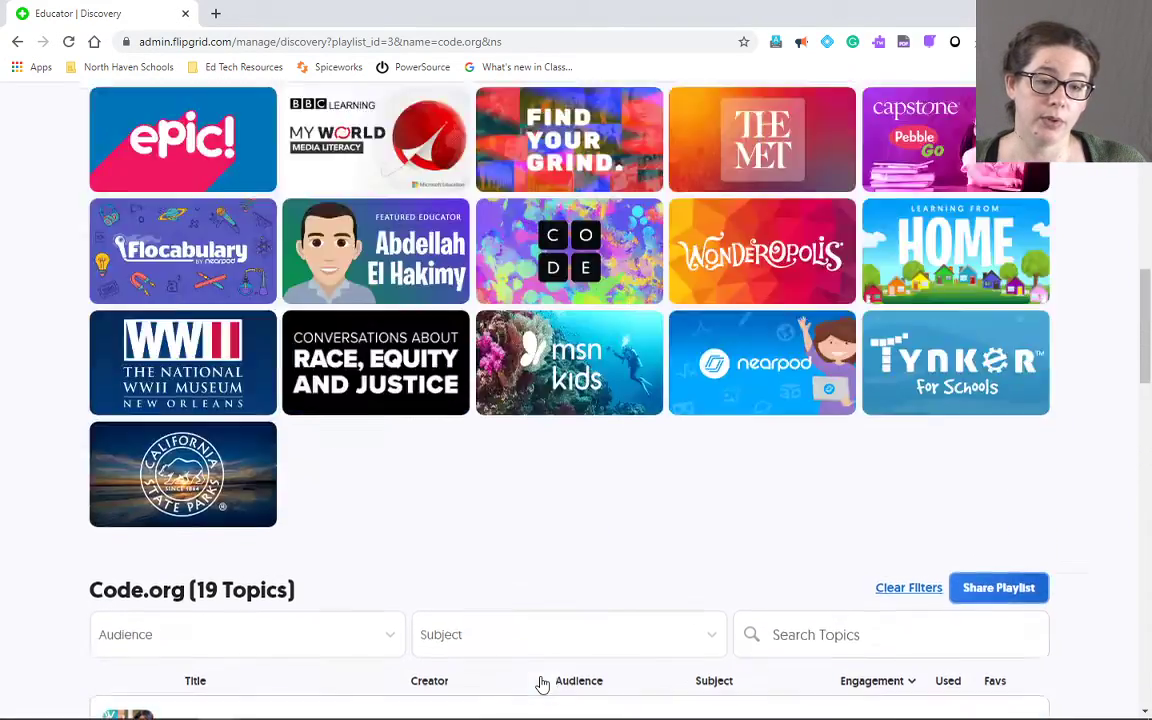
pyautogui.scroll(-4, 770, 190)
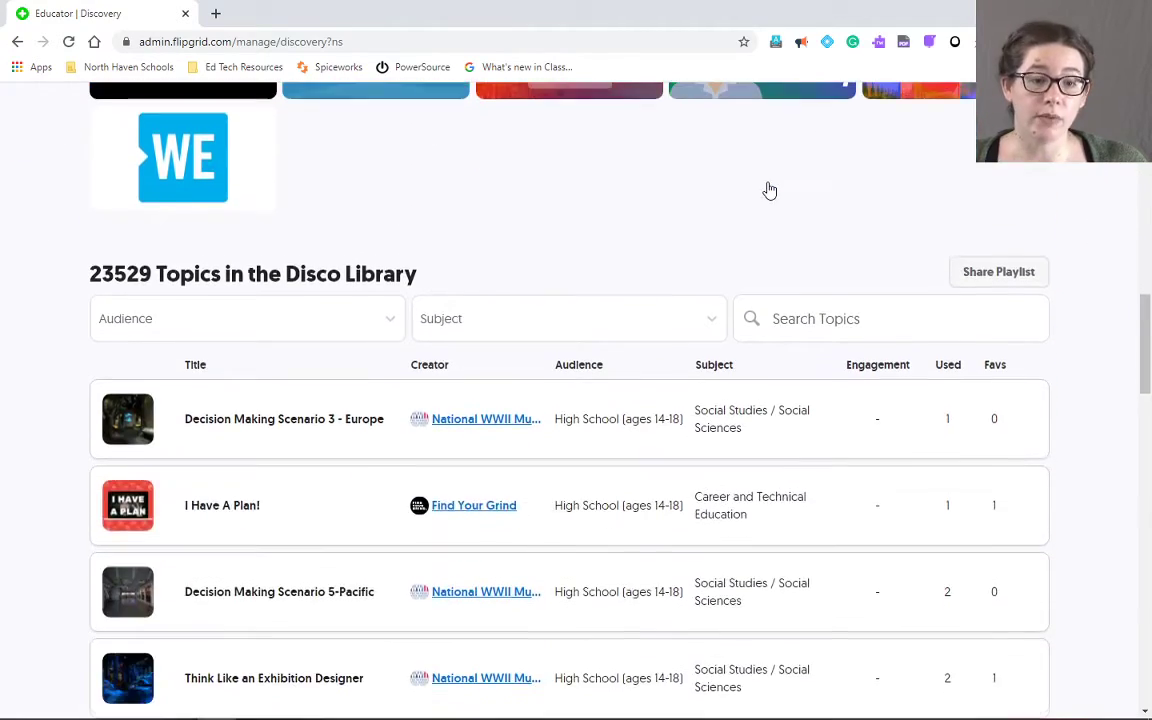
# Step: Filter the Disco Library topics to the Middle School (ages 11-13) audience and the Digital Citizenship subject
pyautogui.scroll(2, 768, 189)
pyautogui.scroll(-3, 768, 189)
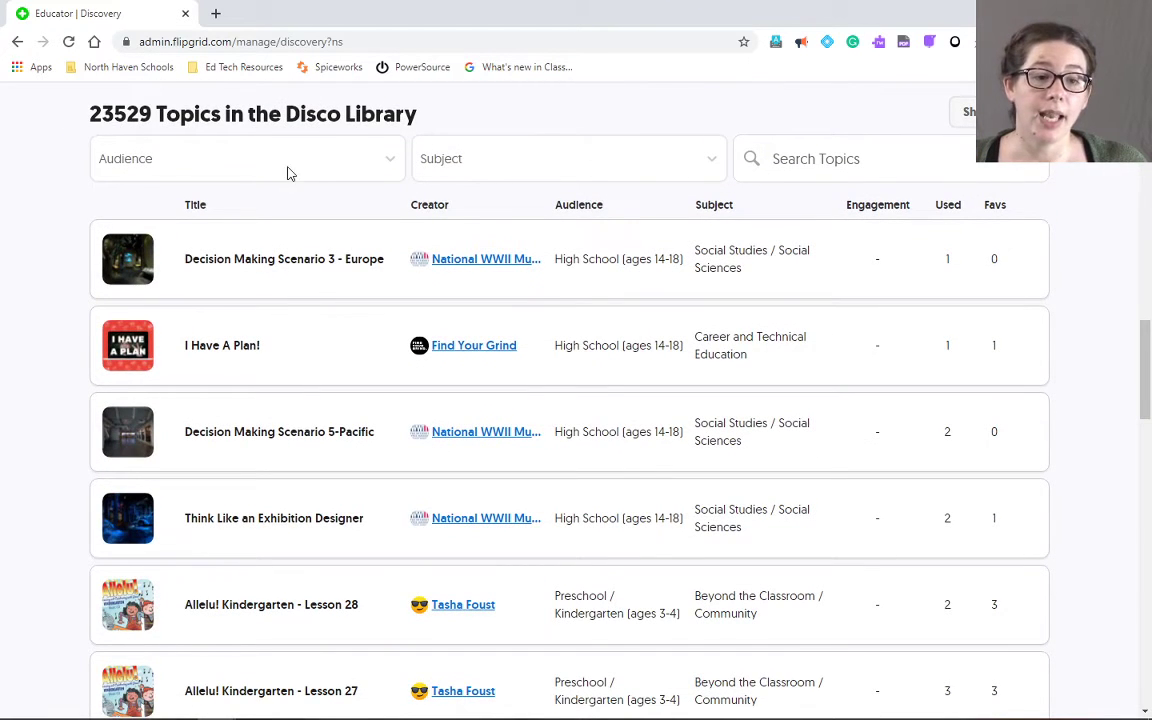
pyautogui.click(840, 164)
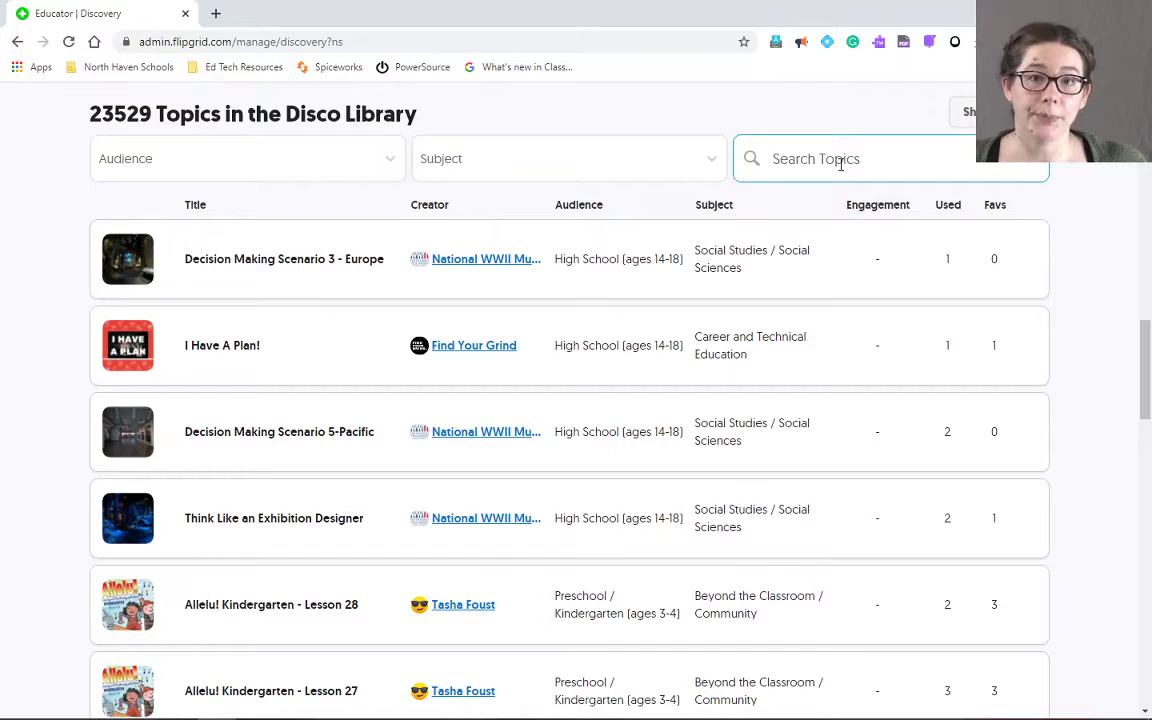
pyautogui.click(378, 168)
pyautogui.click(330, 305)
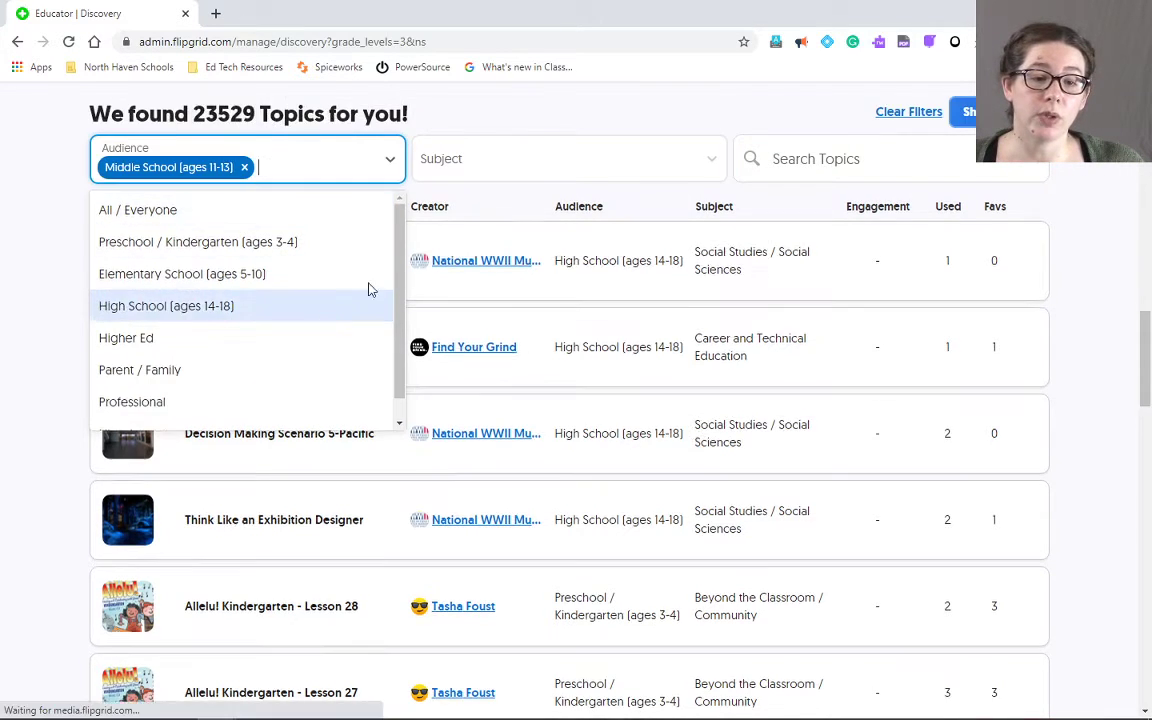
pyautogui.click(553, 147)
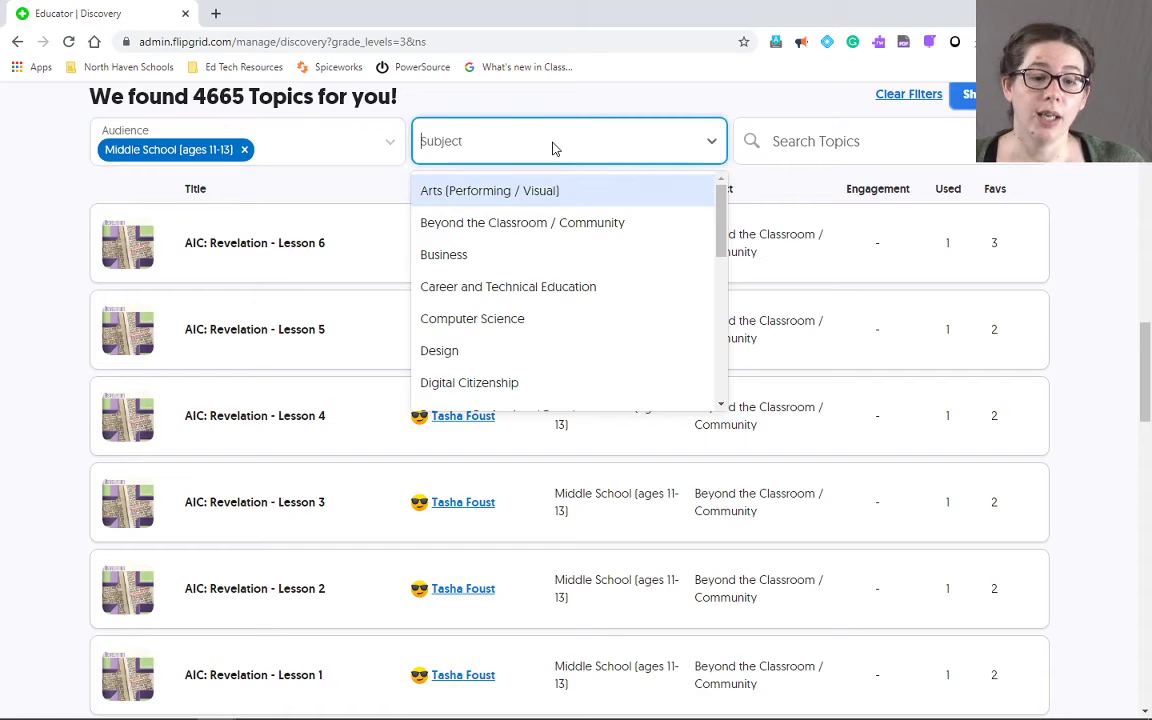
pyautogui.click(515, 385)
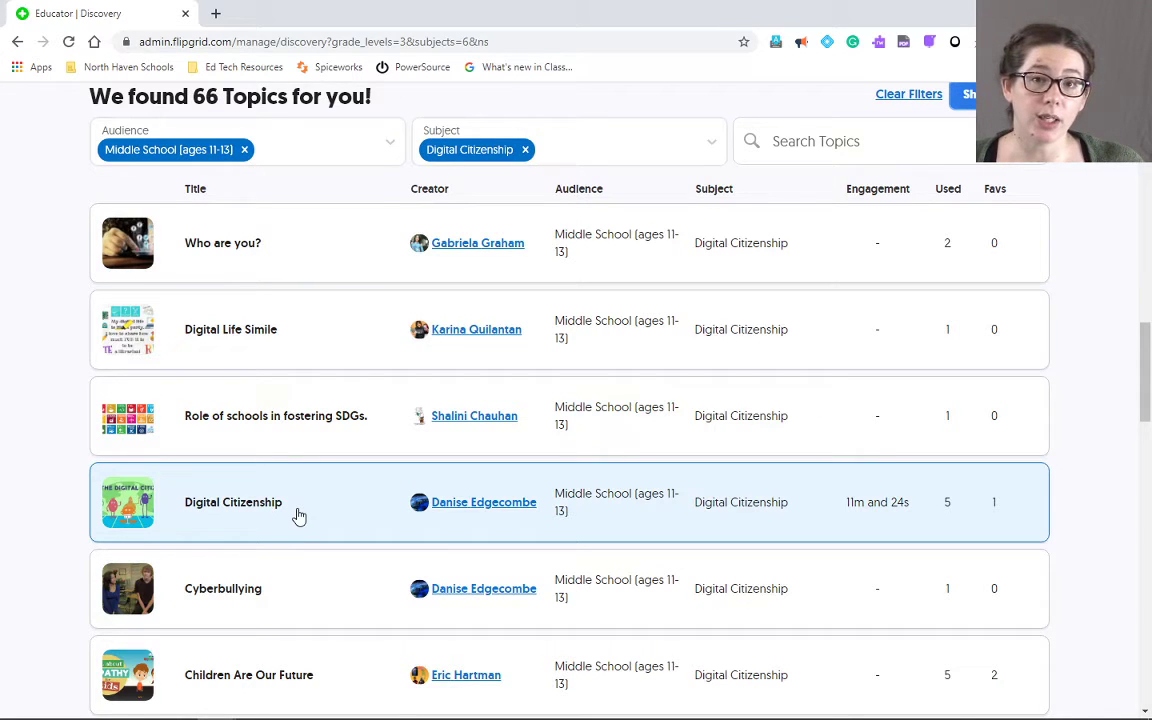
# Step: Open the Digital Citizenship topic illustrated with We the Digital Citizens and try out its favourites and sharing options
pyautogui.click(297, 515)
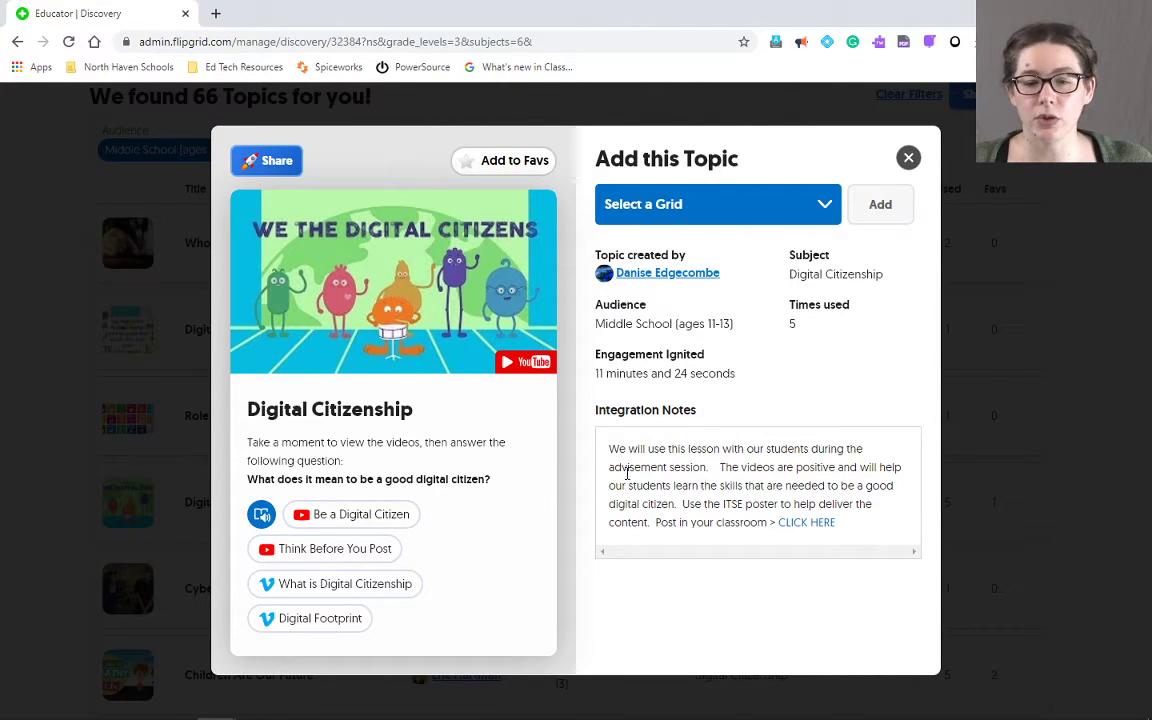
pyautogui.click(465, 167)
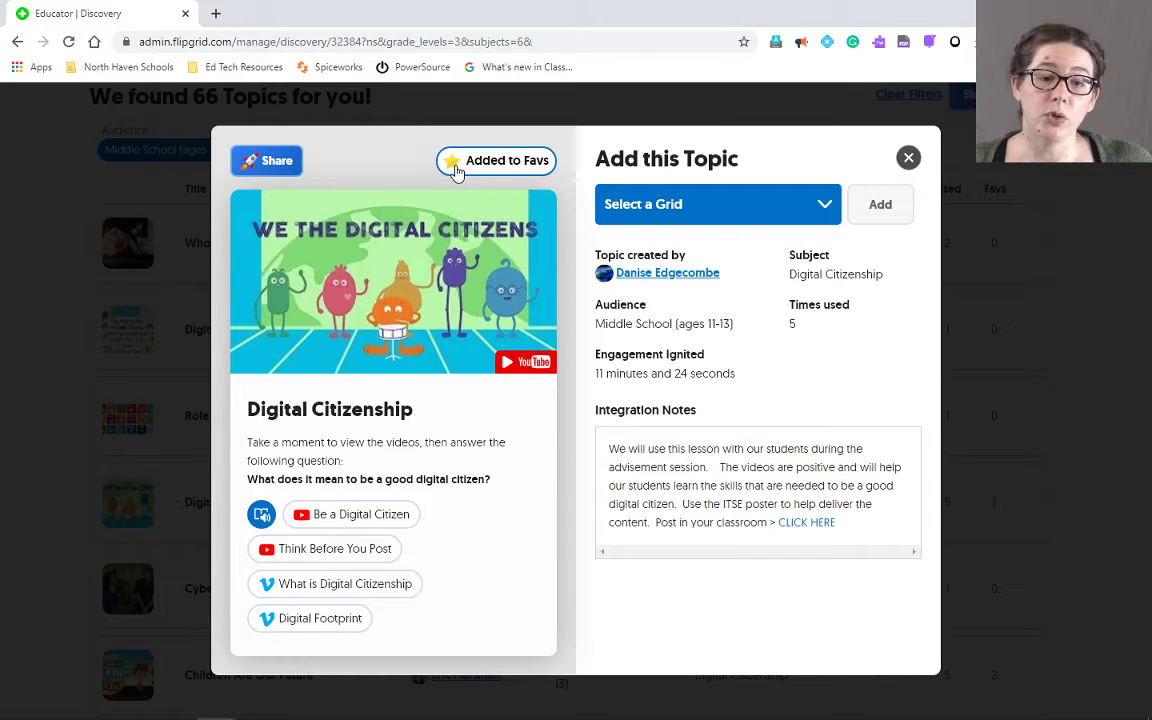
pyautogui.click(455, 170)
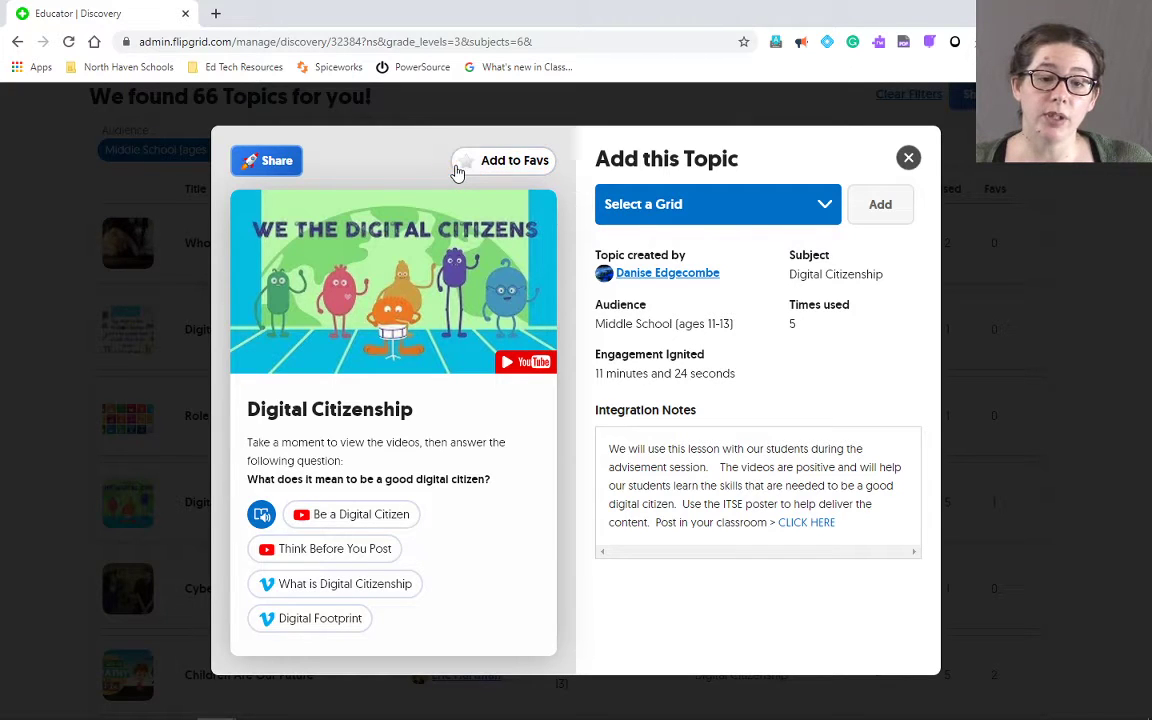
pyautogui.click(251, 166)
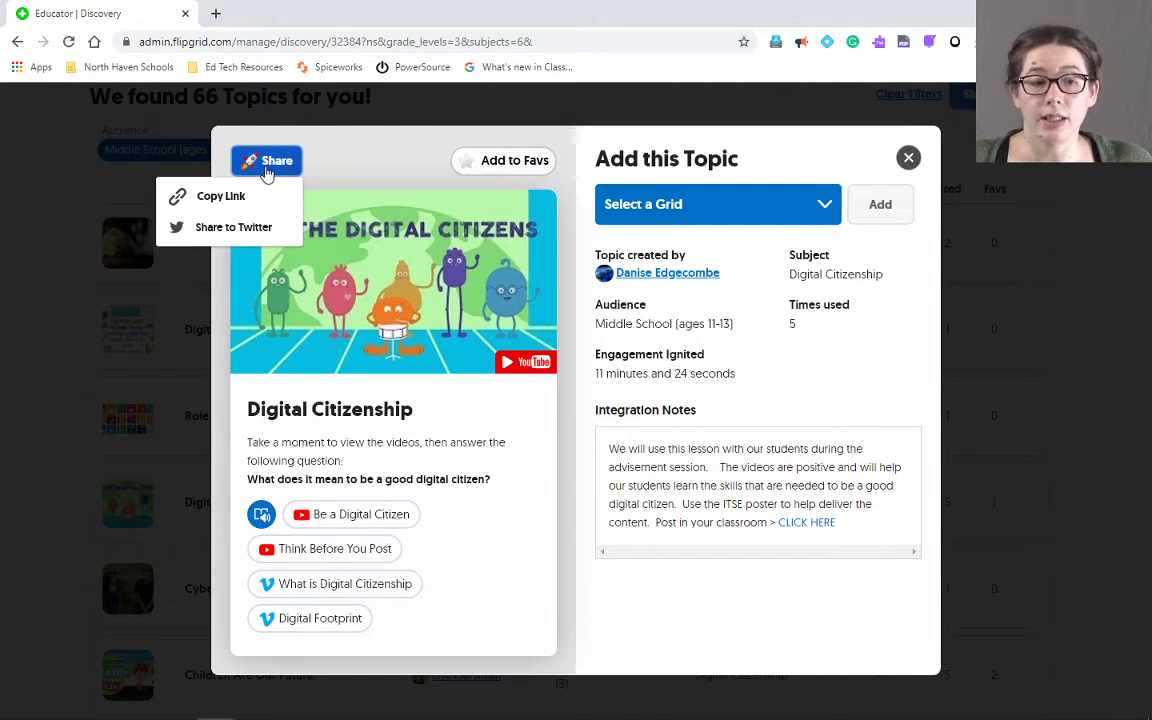
pyautogui.click(288, 160)
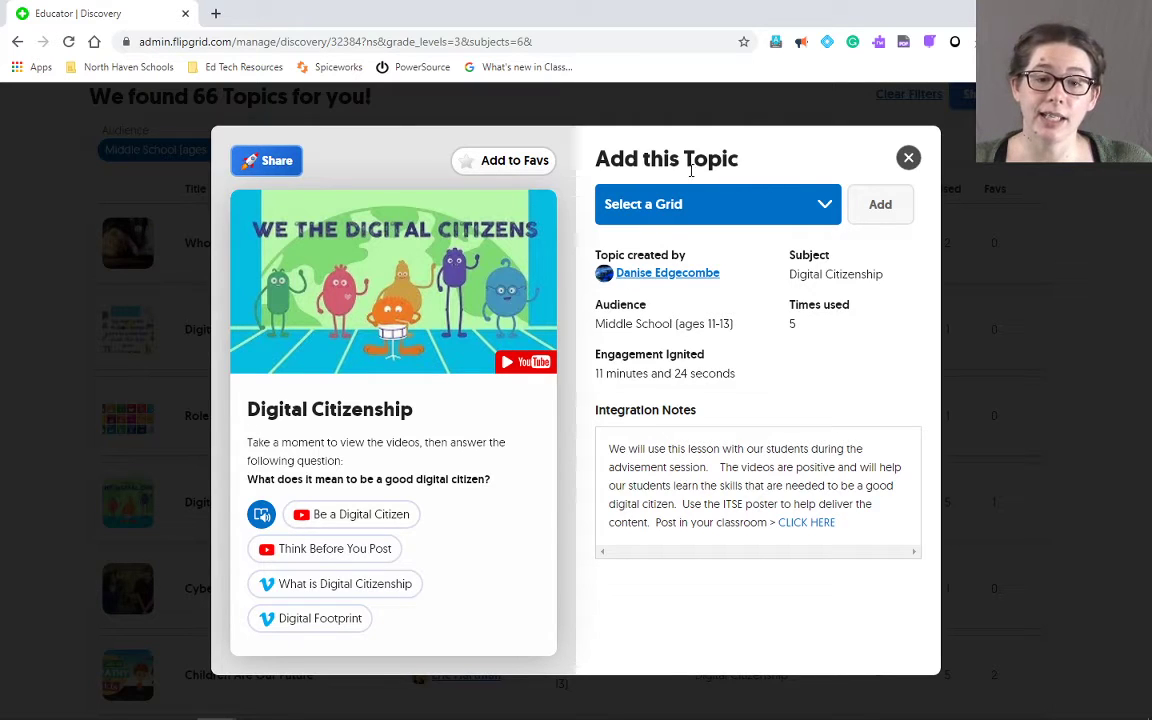
# Step: Add the Digital Citizenship topic to the Class 1 grid that holds one topic, and open it for editing
pyautogui.click(826, 205)
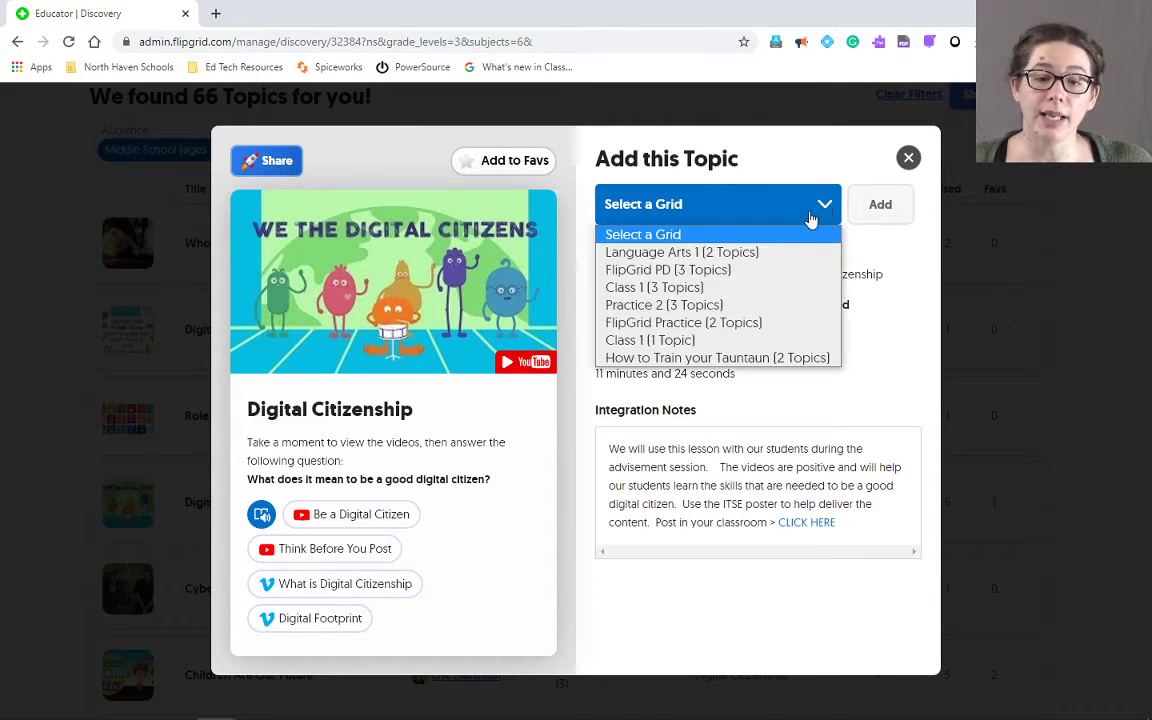
pyautogui.click(784, 344)
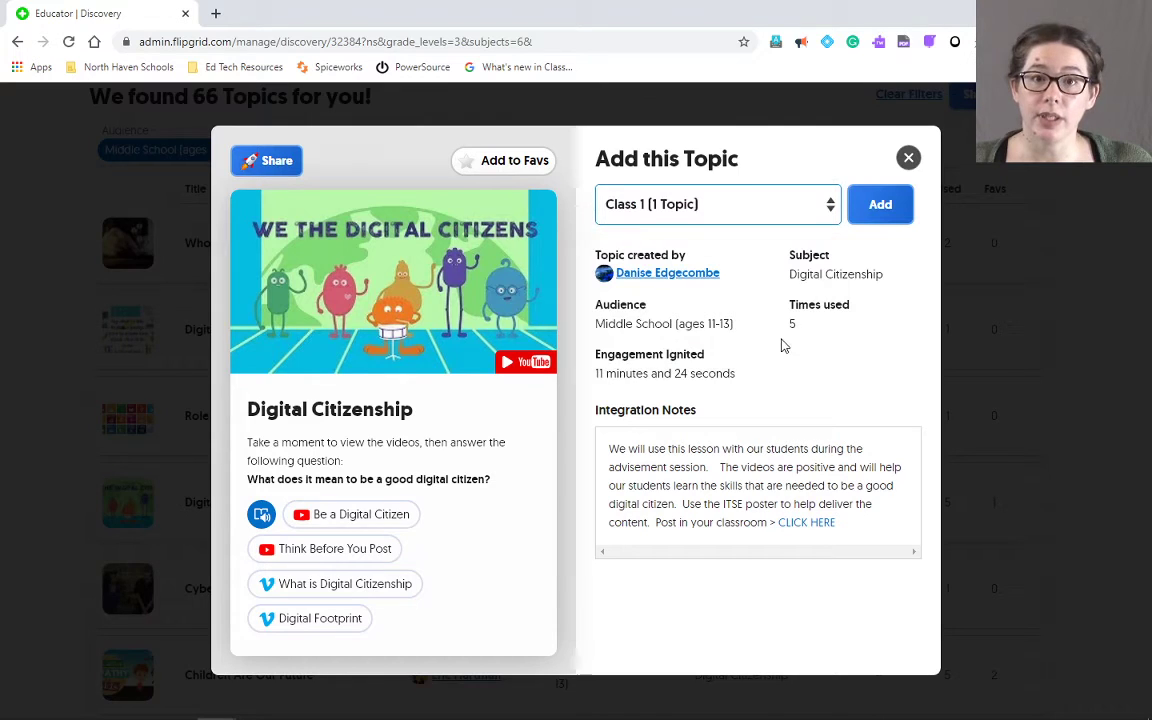
pyautogui.click(885, 207)
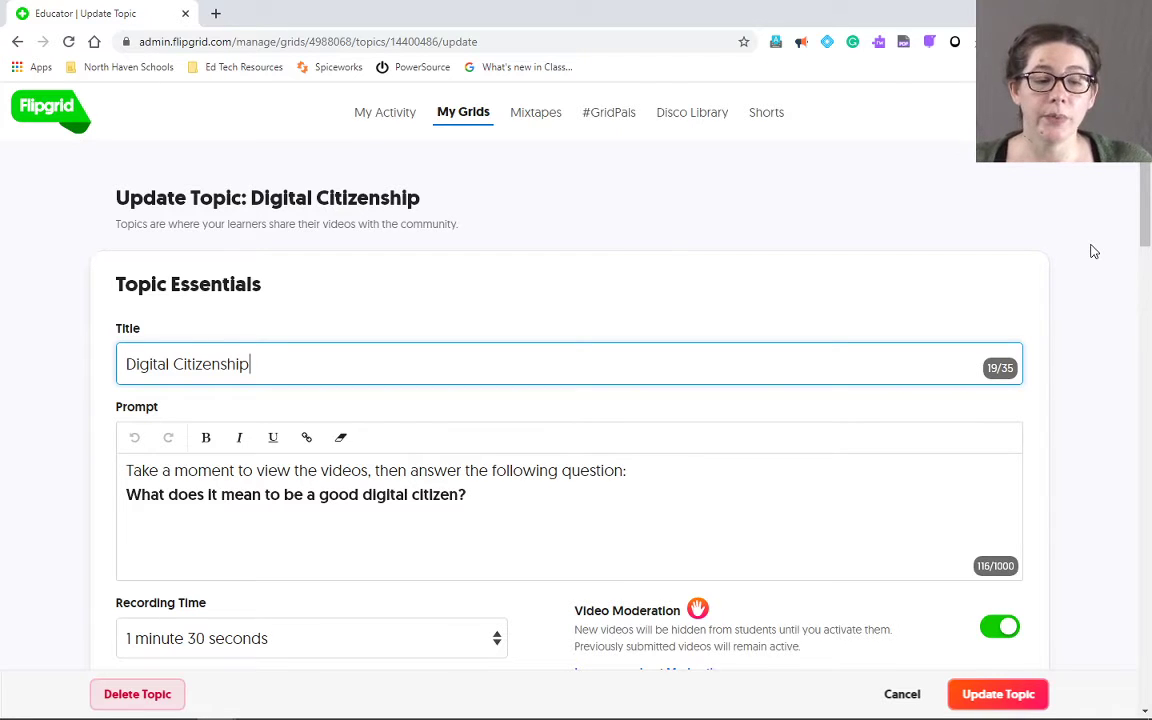
# Step: Review the topic's title, prompt, recording time choices, video moderation, focus image and topic tip
pyautogui.scroll(-2, 617, 244)
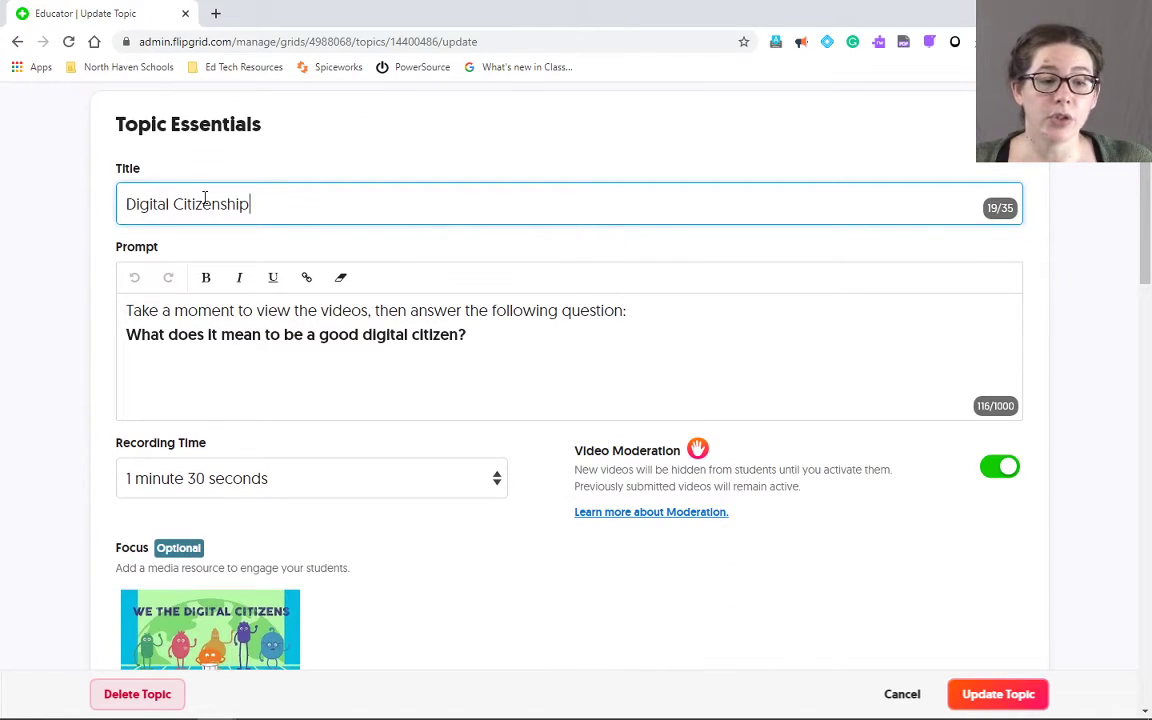
pyautogui.scroll(-3, 442, 342)
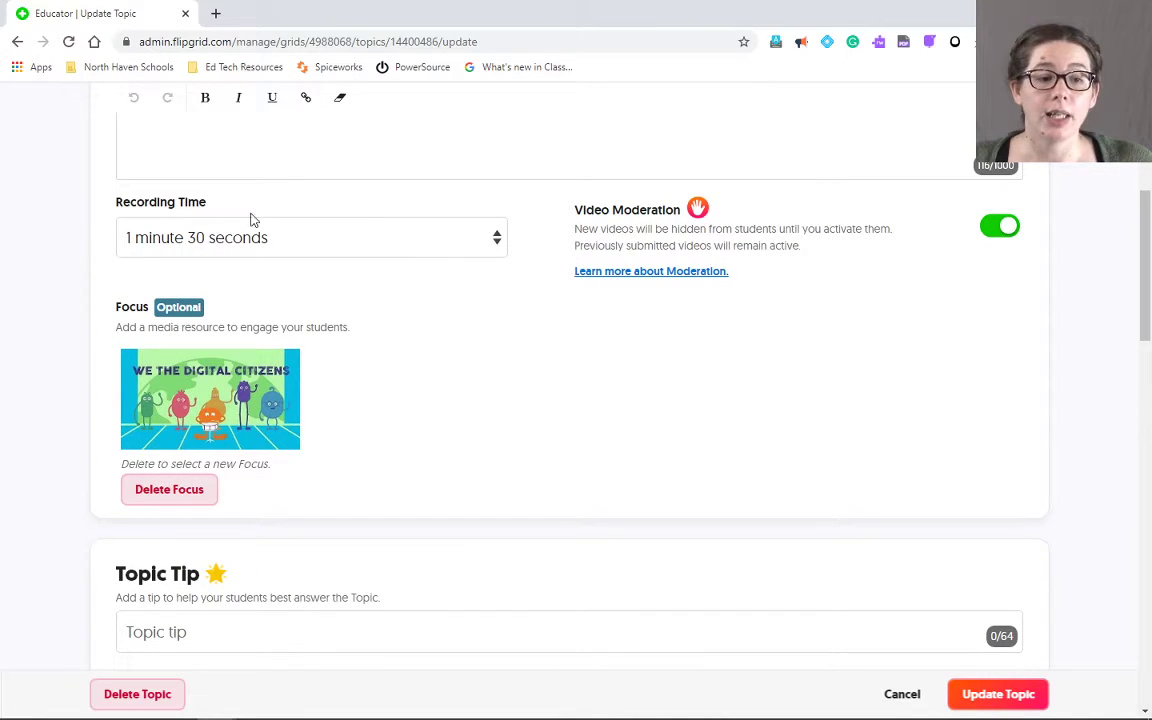
pyautogui.click(393, 240)
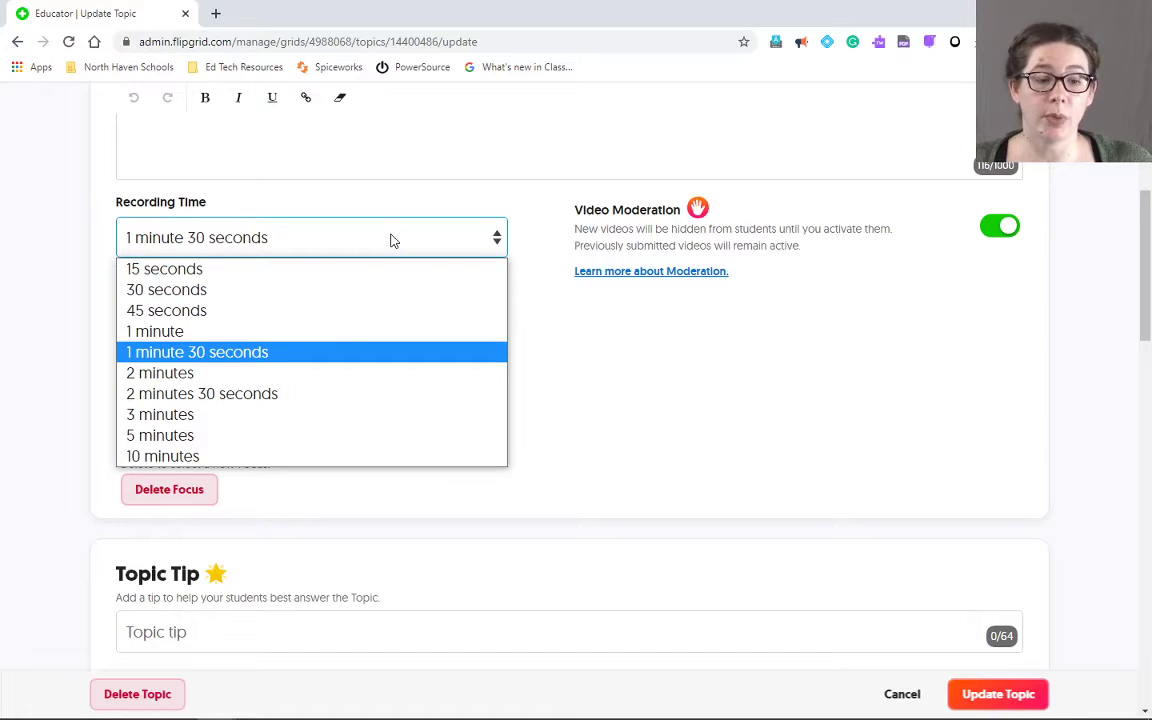
pyautogui.click(1007, 248)
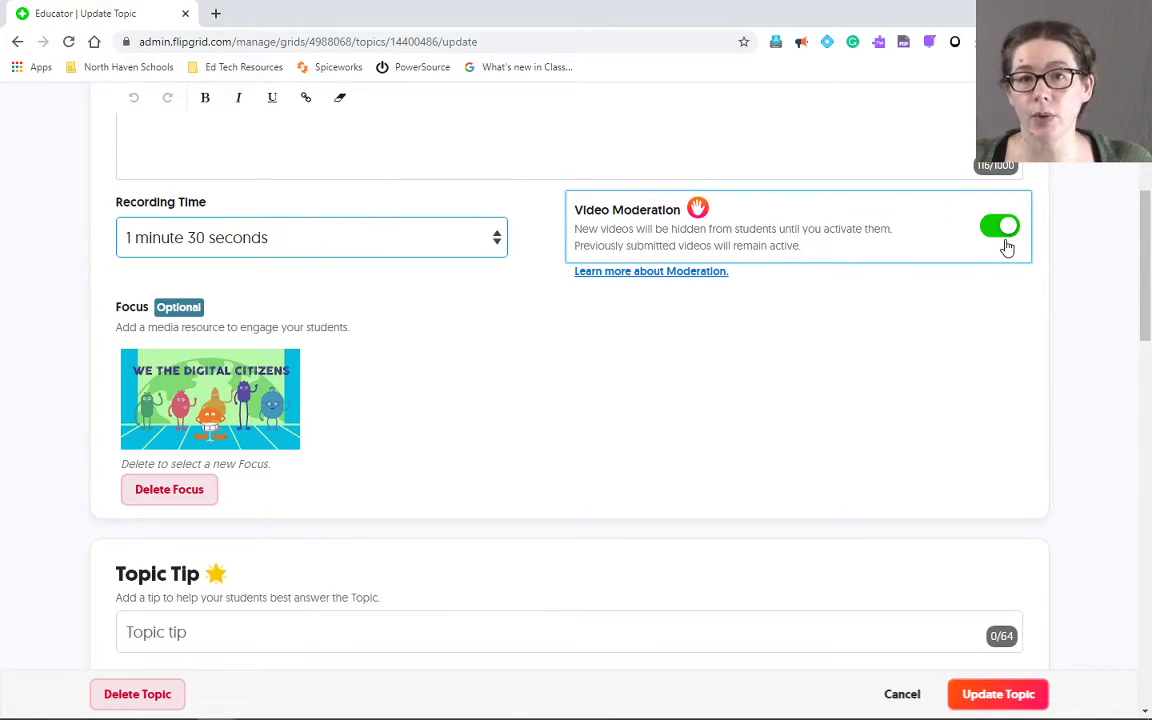
pyautogui.scroll(-2, 1005, 247)
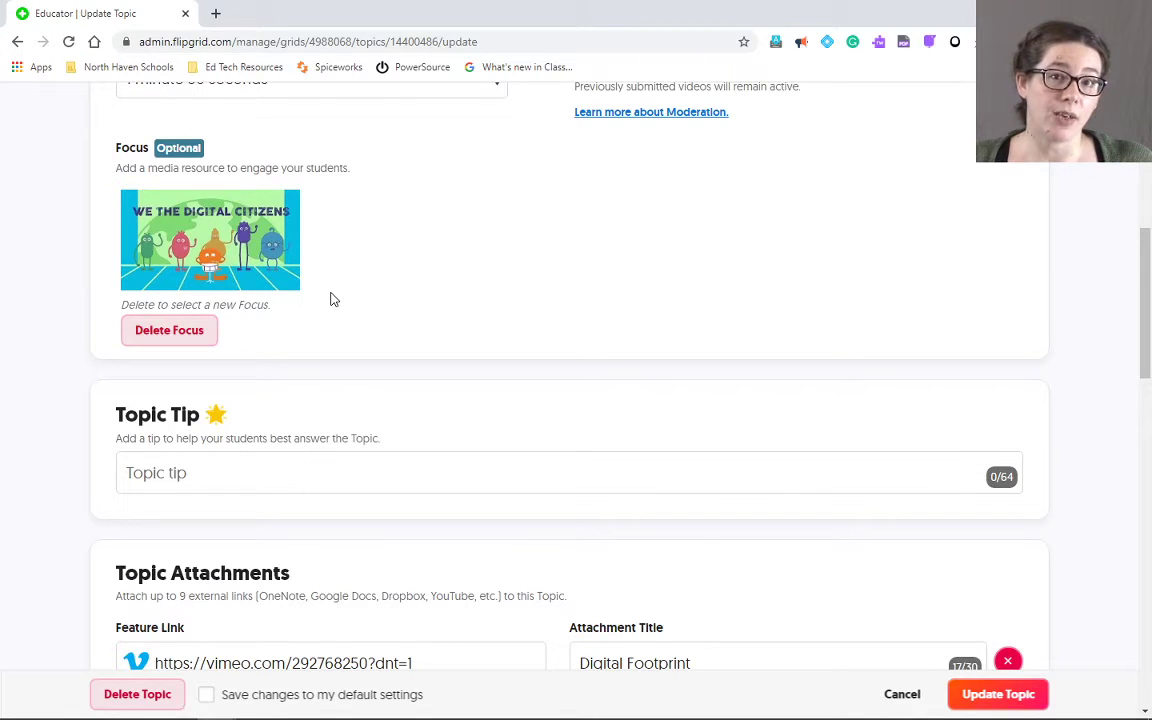
# Step: Review the Digital Citizenship topic's attachment links and add an empty row for another attachment
pyautogui.scroll(-4, 298, 160)
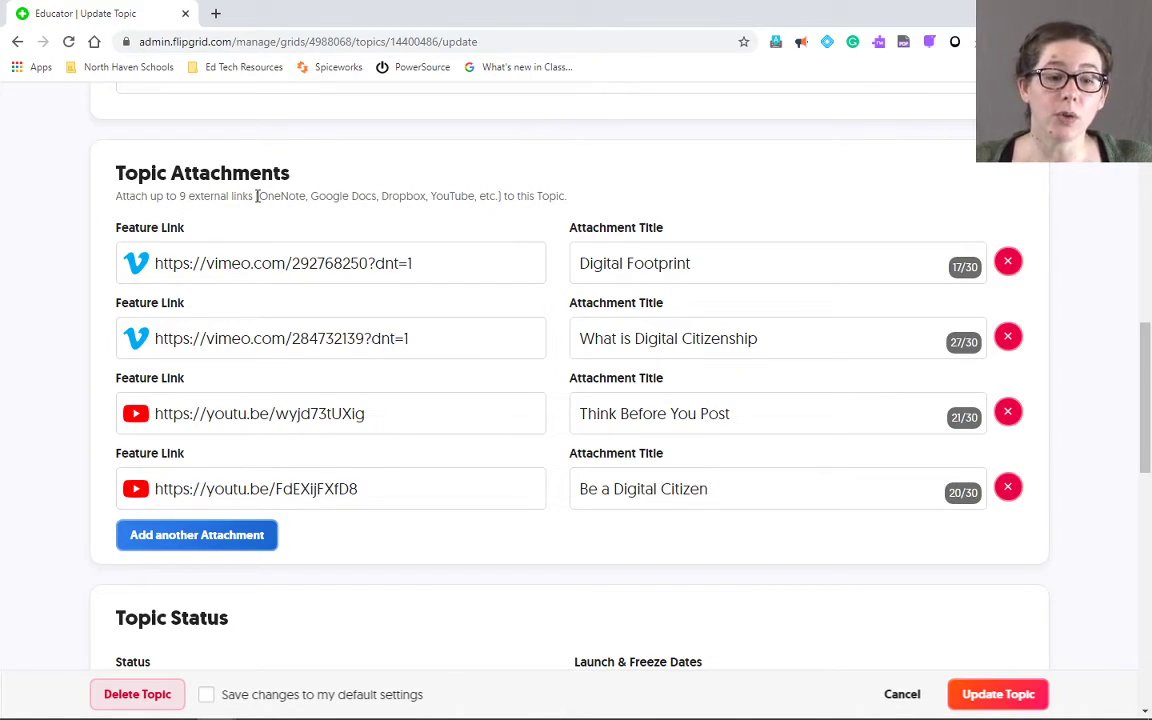
pyautogui.moveTo(257, 196); pyautogui.dragTo(504, 191)
pyautogui.click(52, 240)
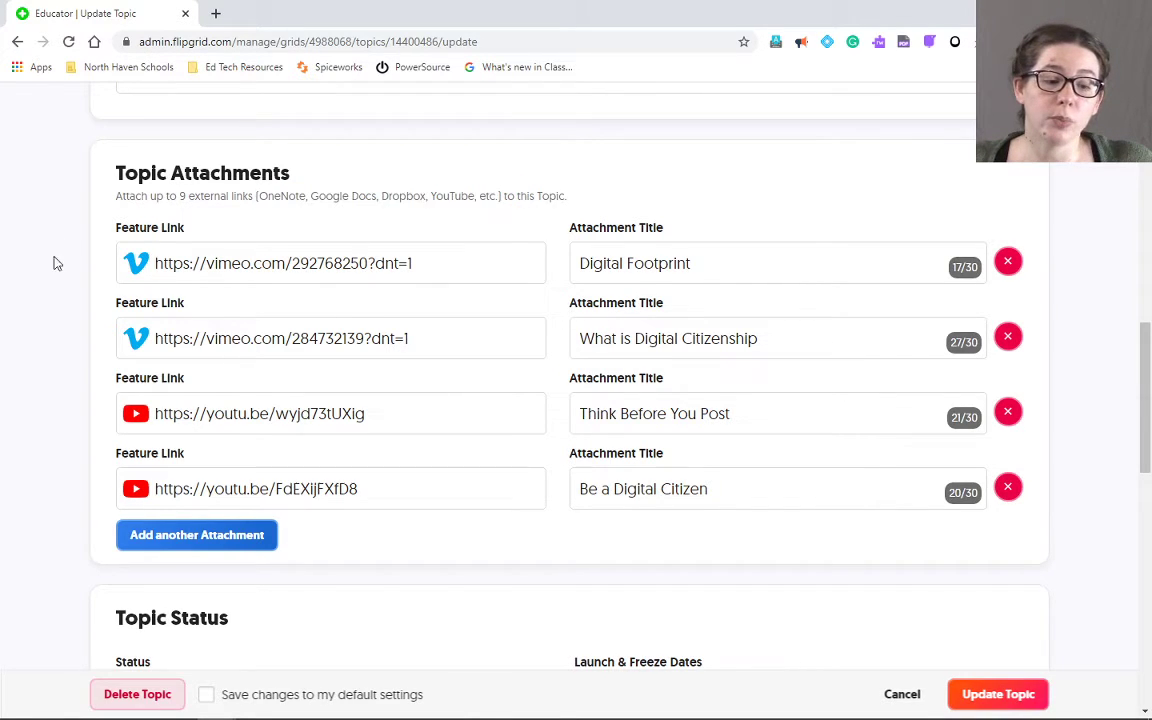
pyautogui.click(188, 536)
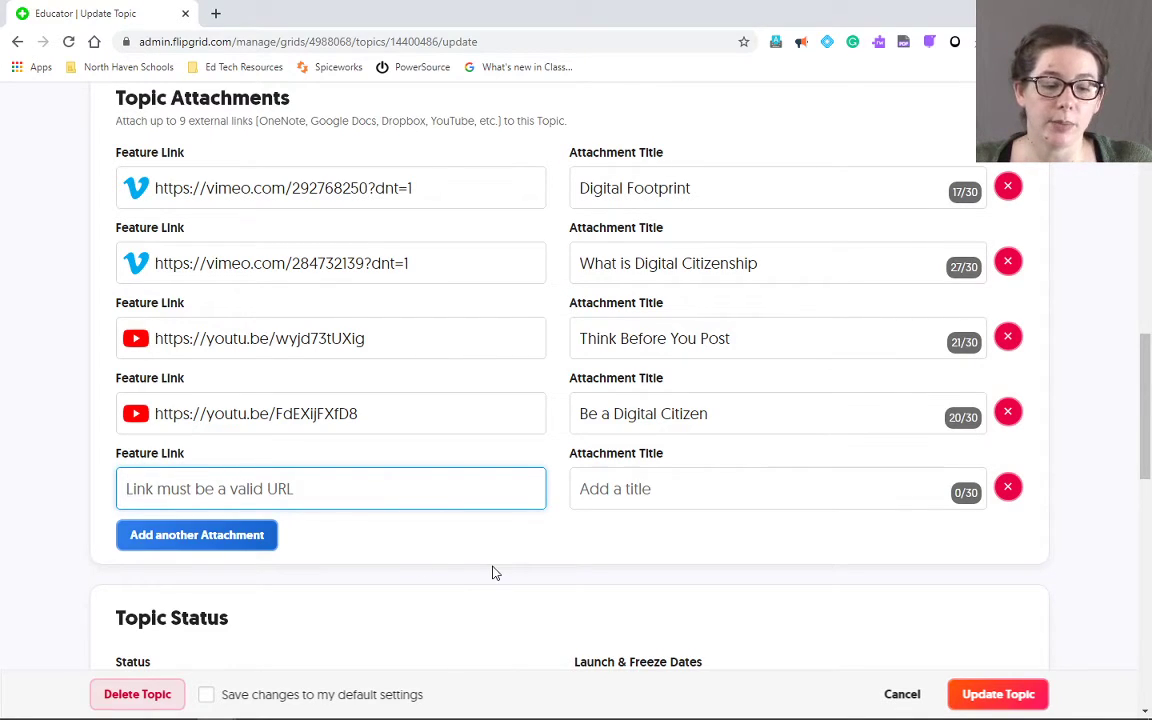
# Step: Examine the available status options for the topic and leave it set to Active
pyautogui.scroll(-4, 492, 572)
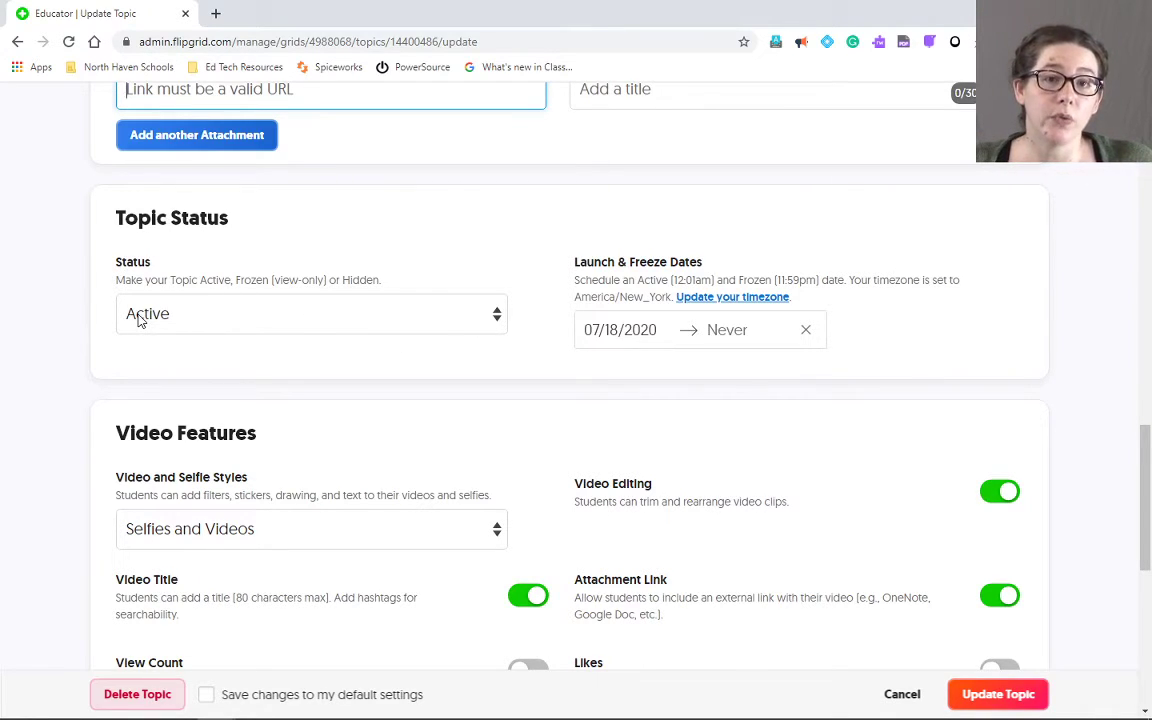
pyautogui.click(463, 316)
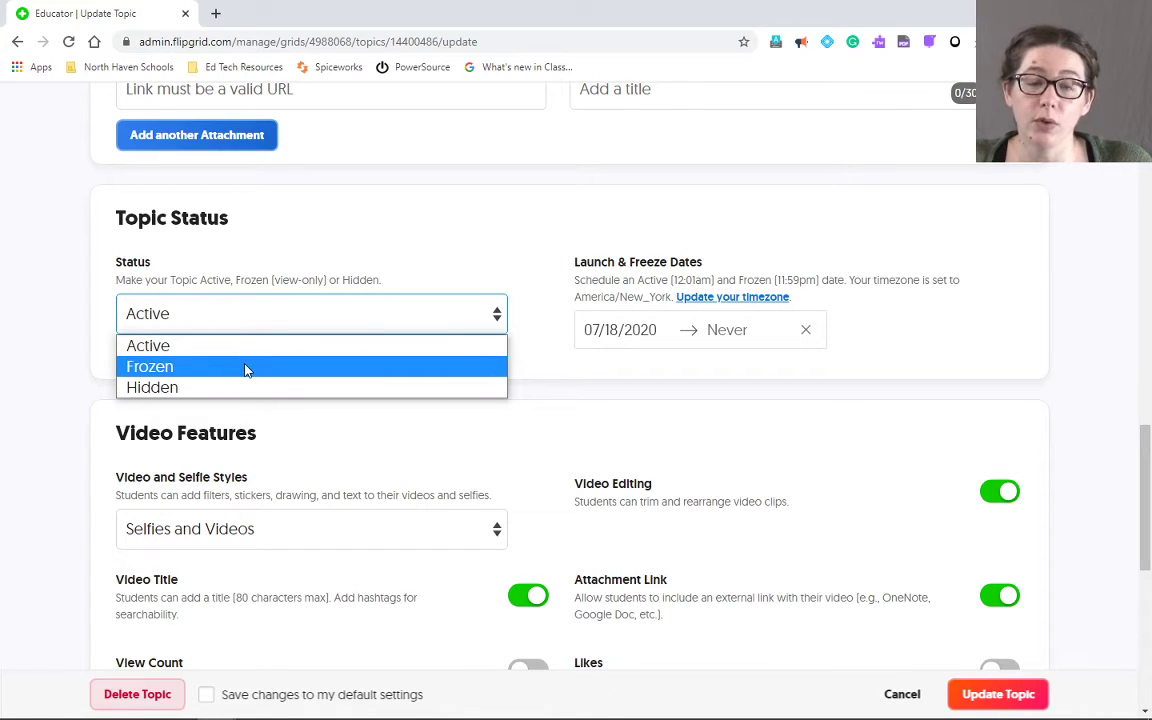
pyautogui.click(558, 378)
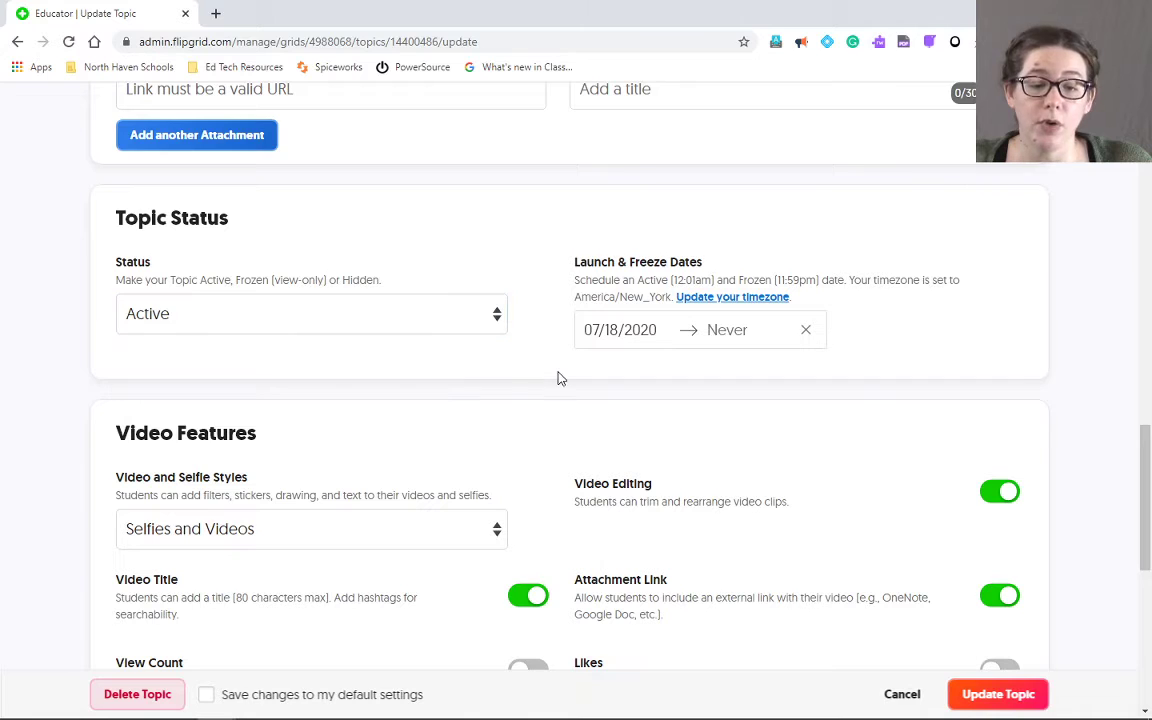
# Step: Set the topic's freeze date to 07/24/2020 and check the range in the calendar
pyautogui.click(751, 335)
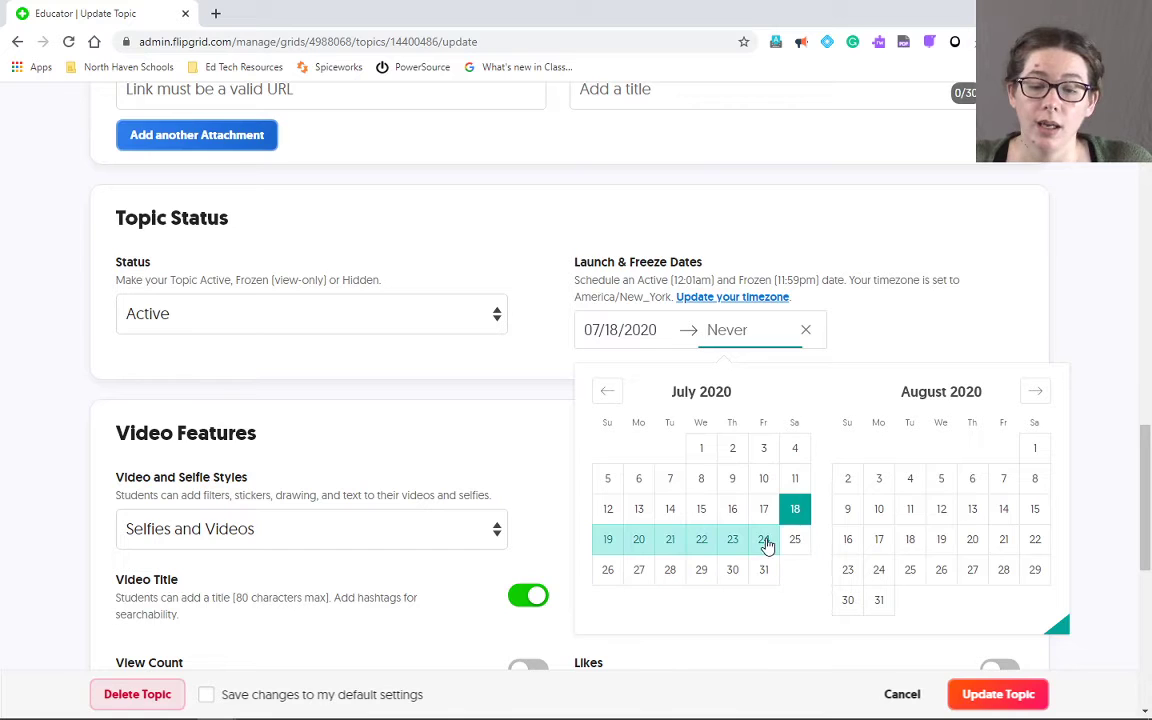
pyautogui.click(764, 540)
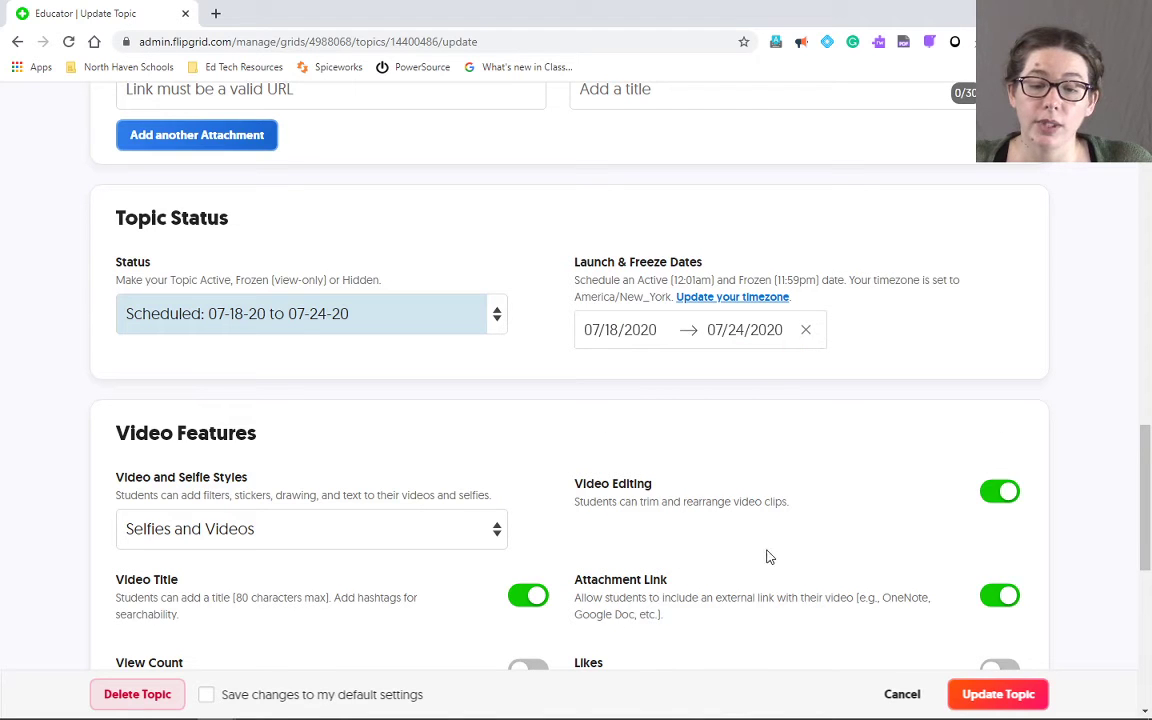
pyautogui.click(744, 330)
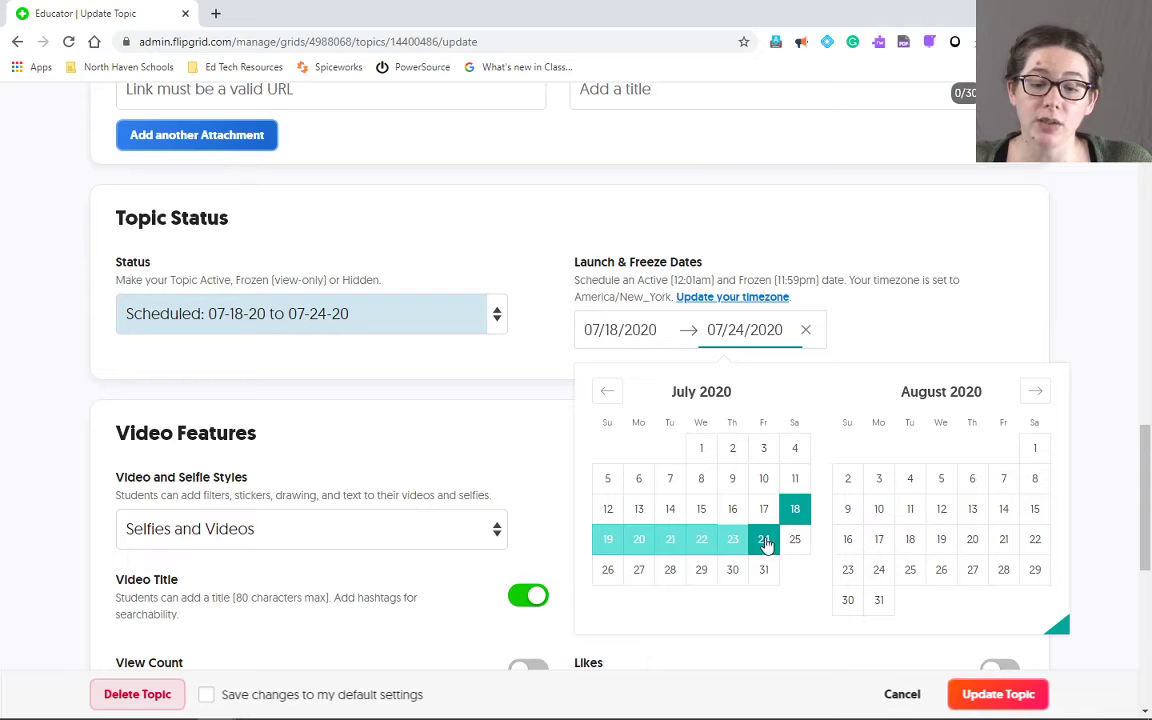
pyautogui.click(872, 337)
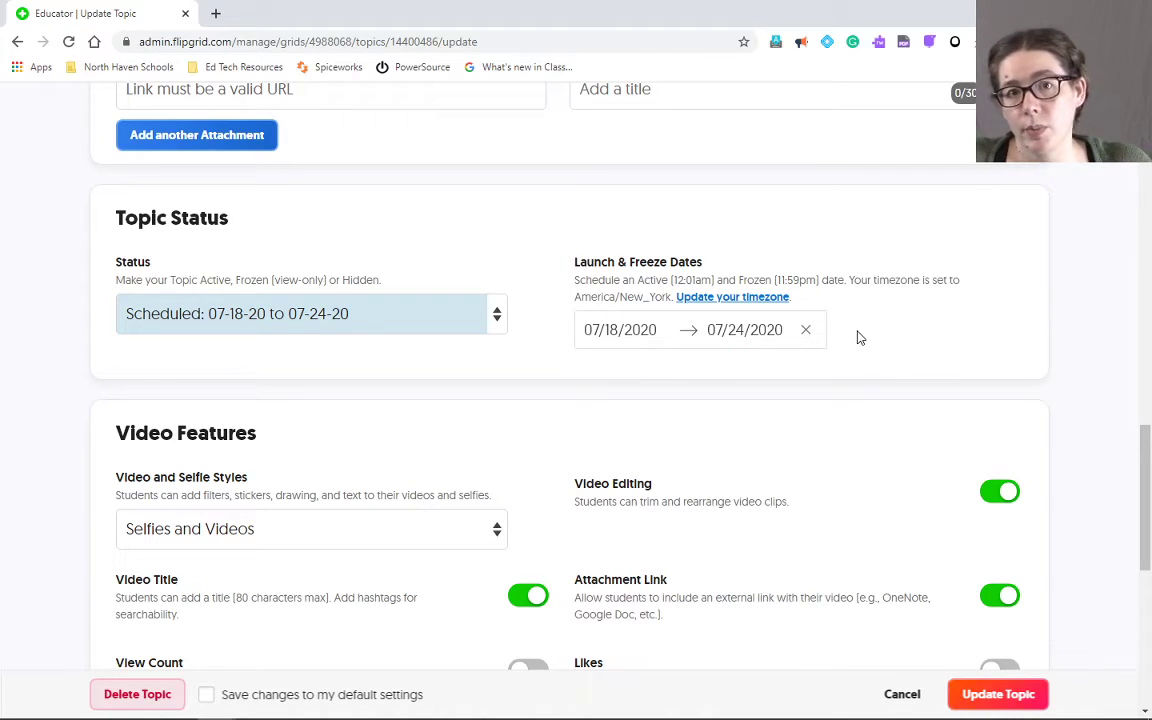
# Step: Examine the Video Features settings and the available video and selfie styles, leaving the style set to Selfies and Videos
pyautogui.scroll(-3, 858, 358)
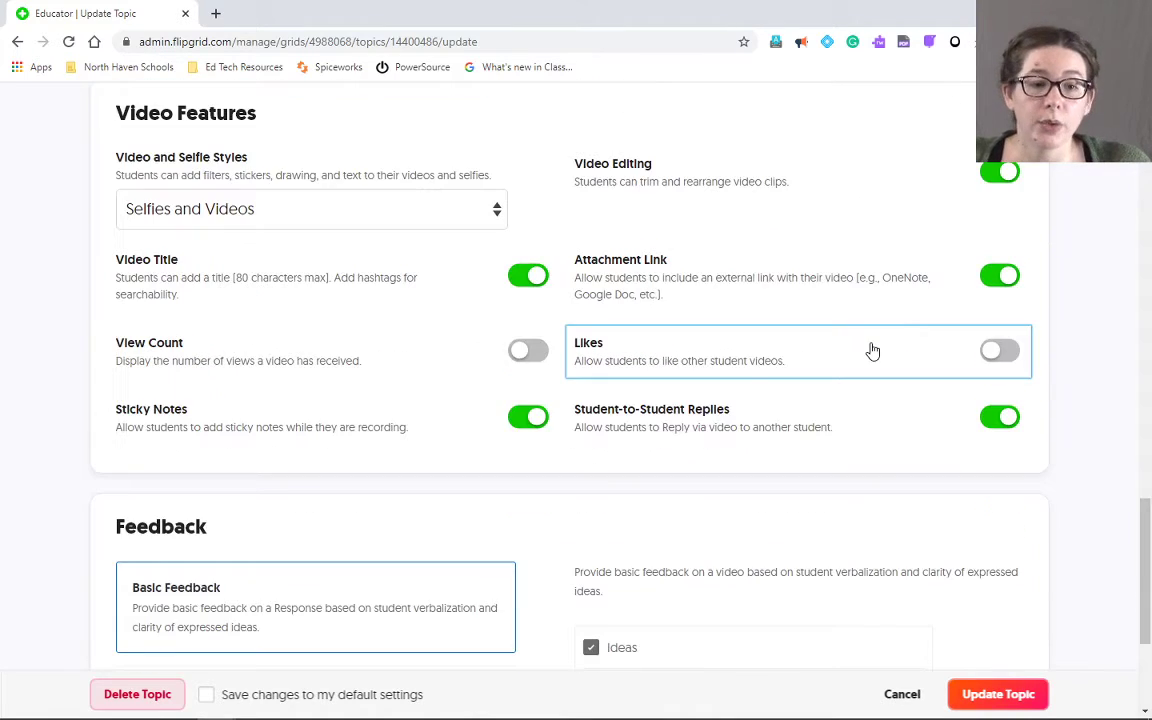
pyautogui.click(490, 217)
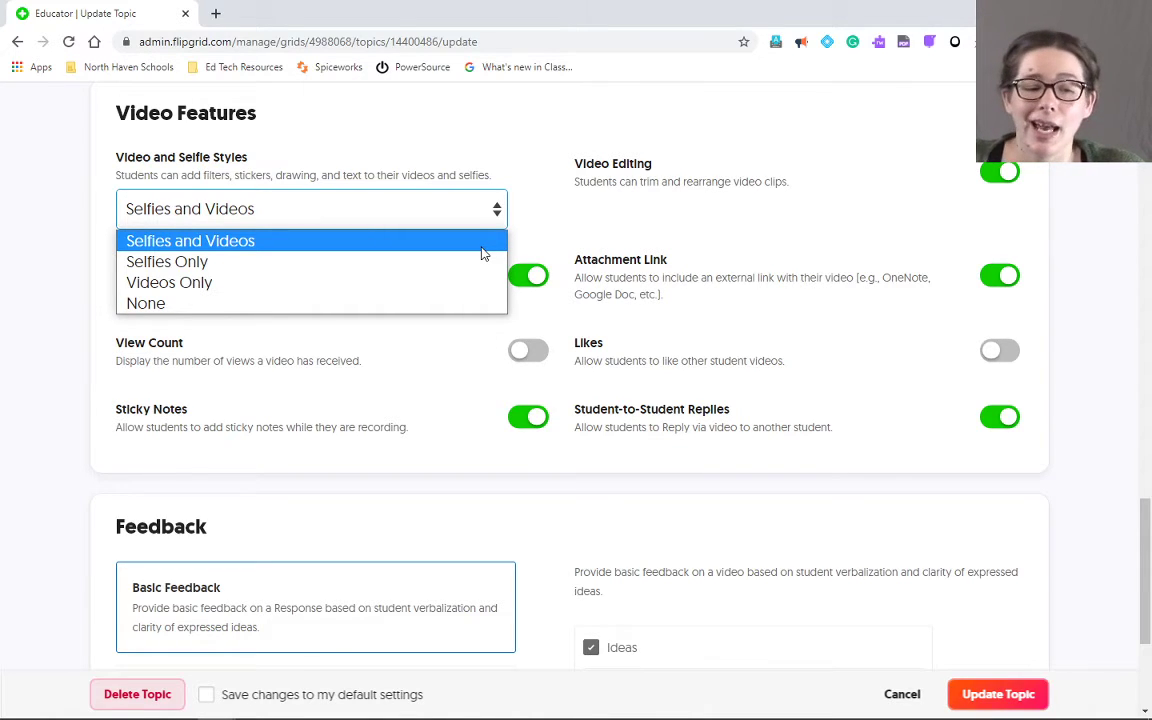
pyautogui.click(518, 174)
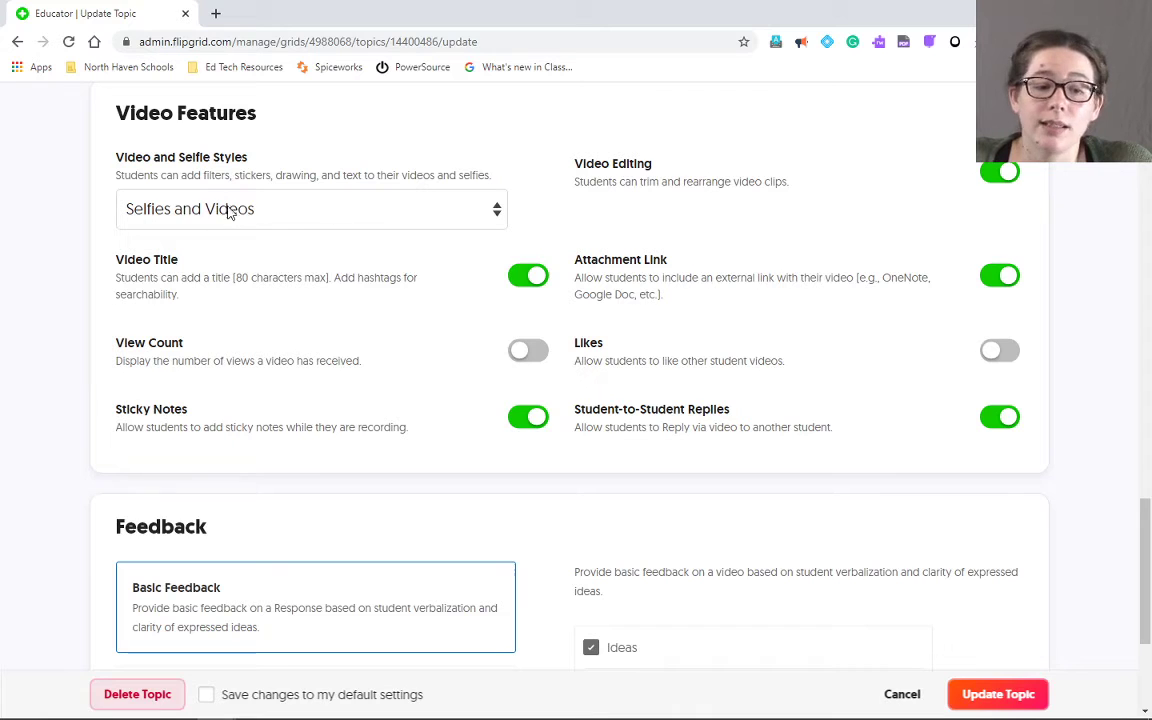
pyautogui.click(478, 212)
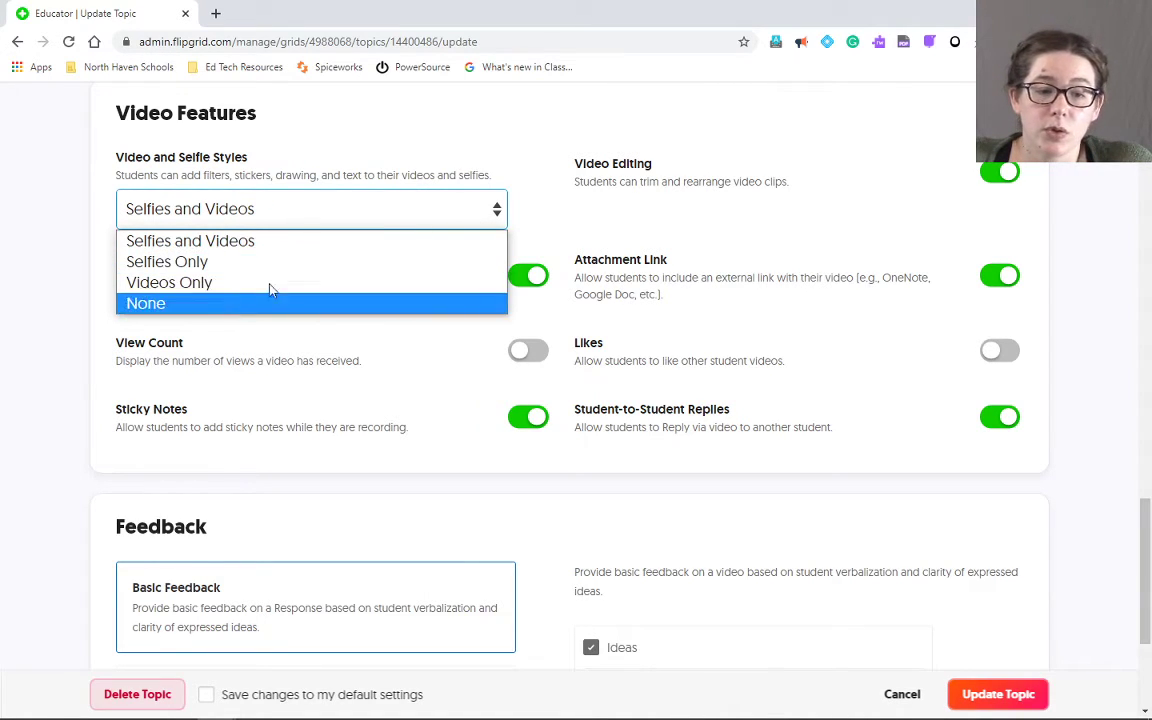
pyautogui.click(518, 162)
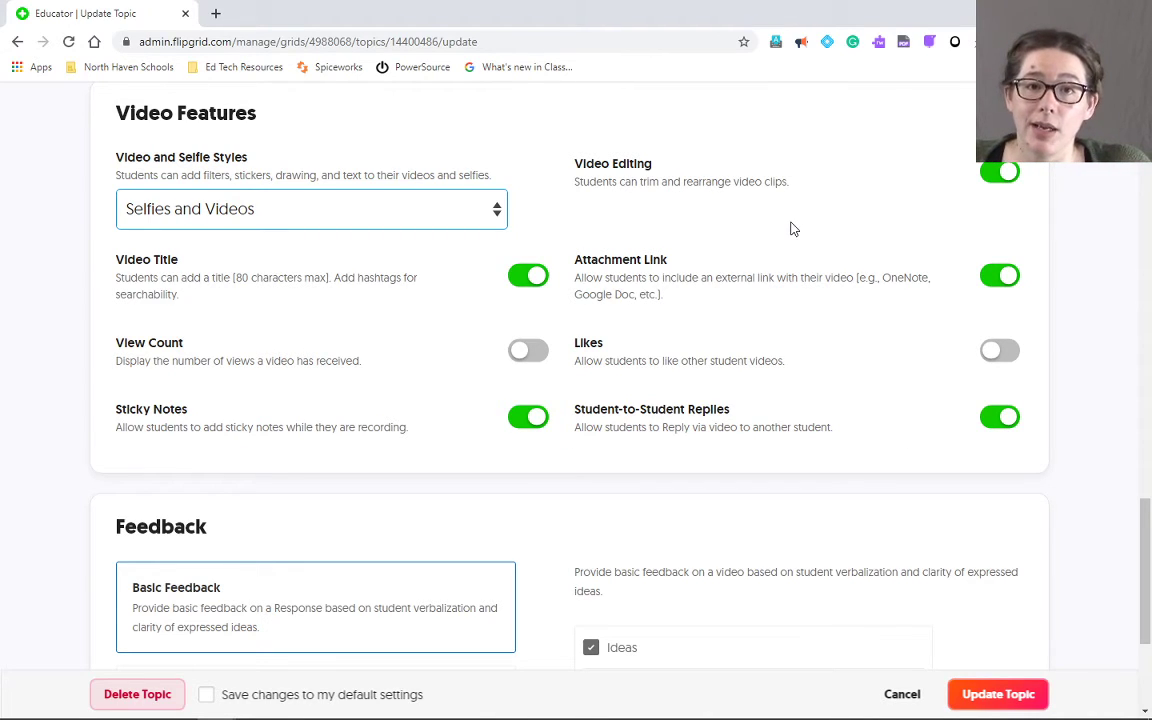
# Step: Switch the topic's feedback type to Custom Feedback
pyautogui.scroll(-3, 448, 340)
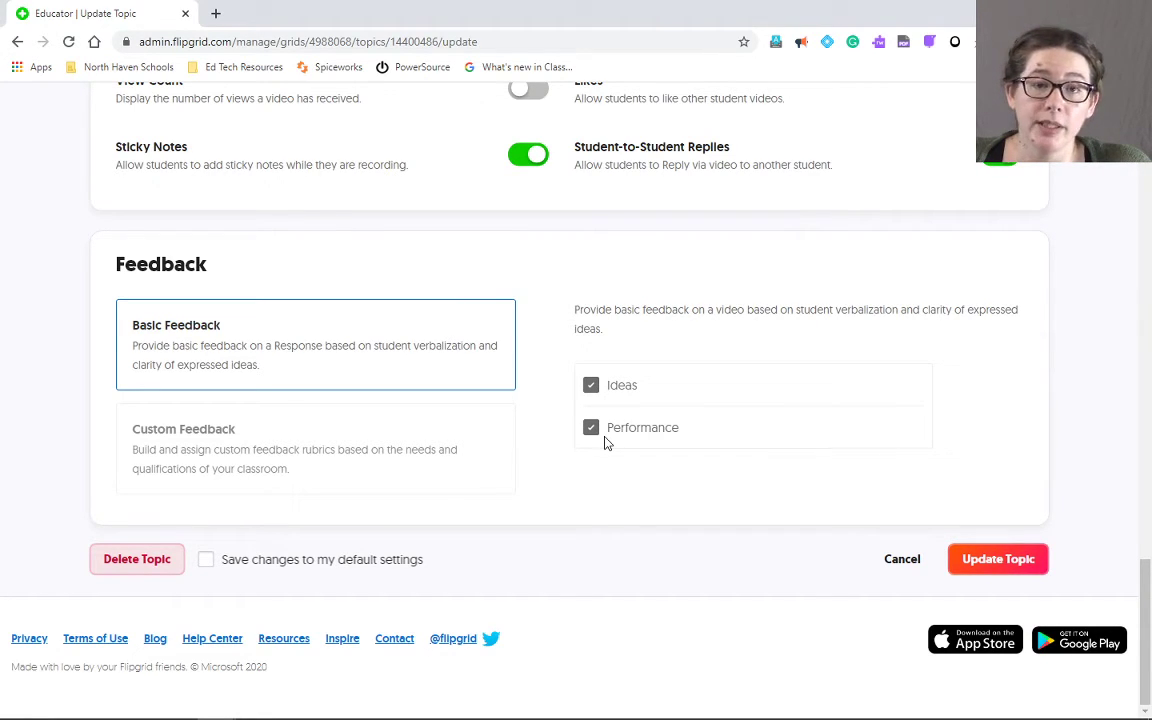
pyautogui.click(278, 450)
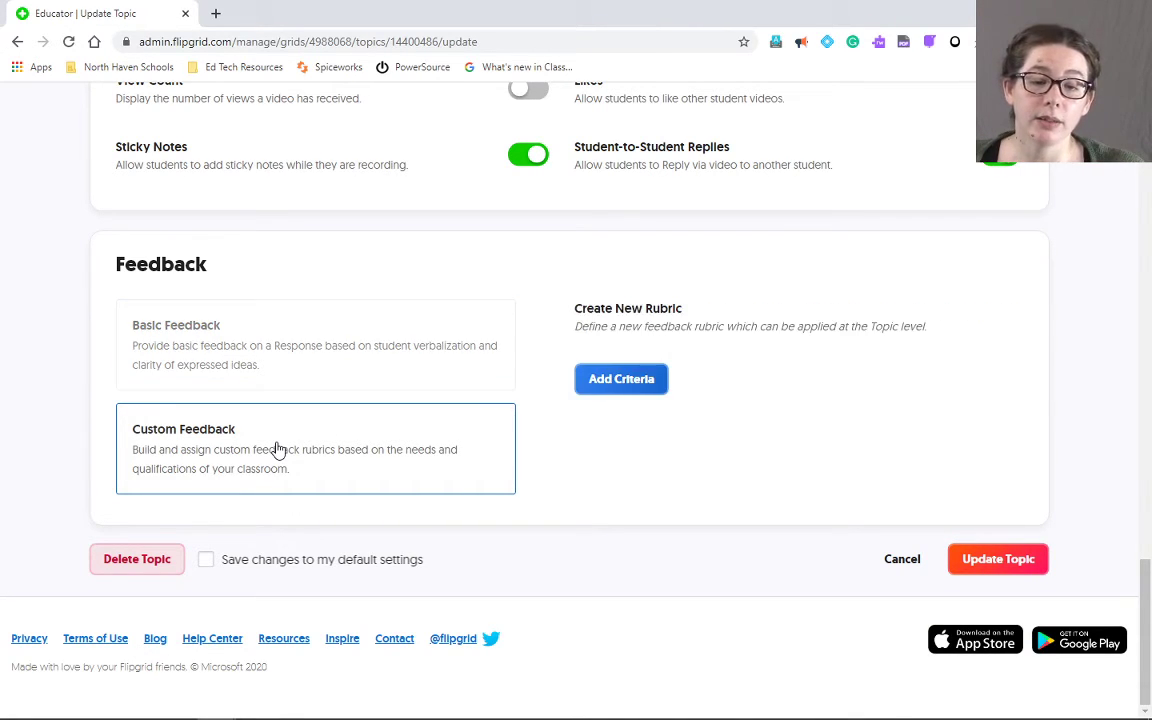
# Step: Start a new criterion for the custom feedback rubric and try a maximum score of 15
pyautogui.click(638, 392)
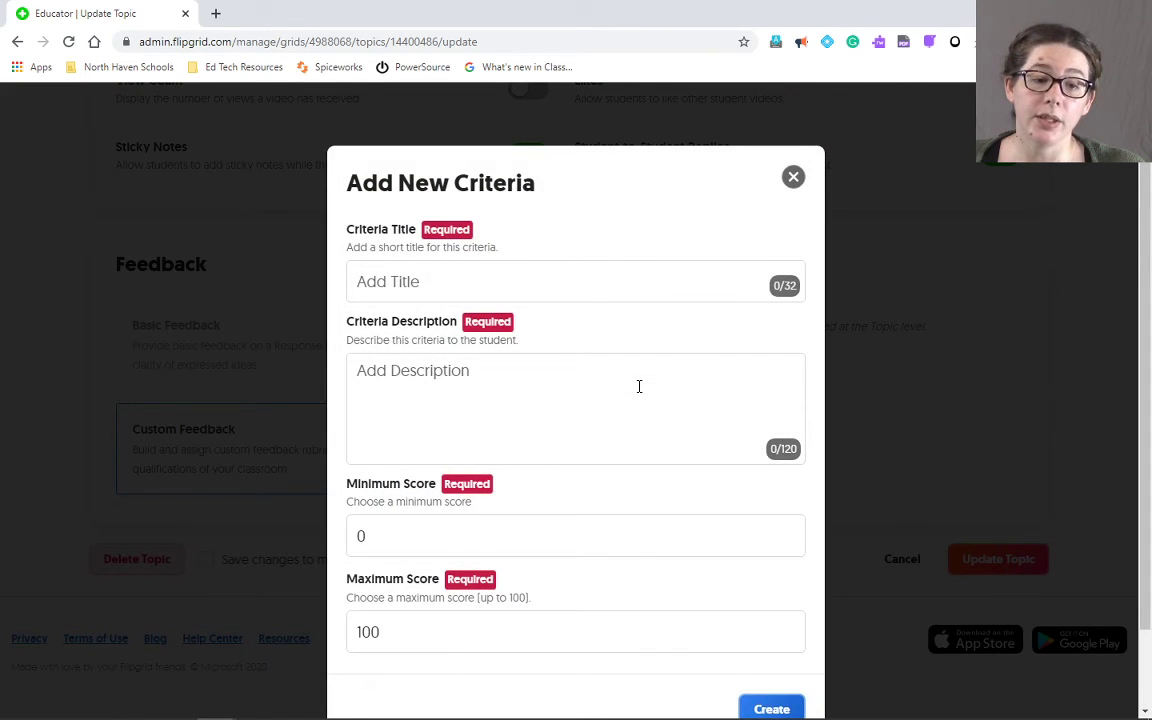
pyautogui.click(409, 201)
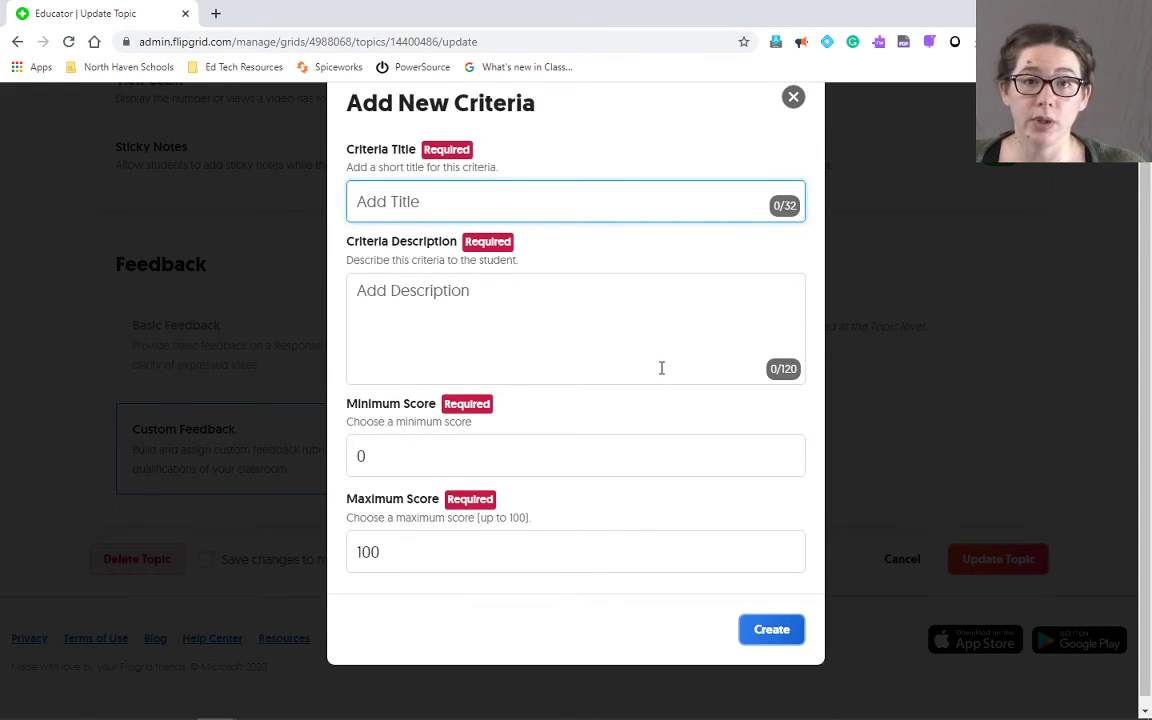
pyautogui.scroll(-1, 381, 458)
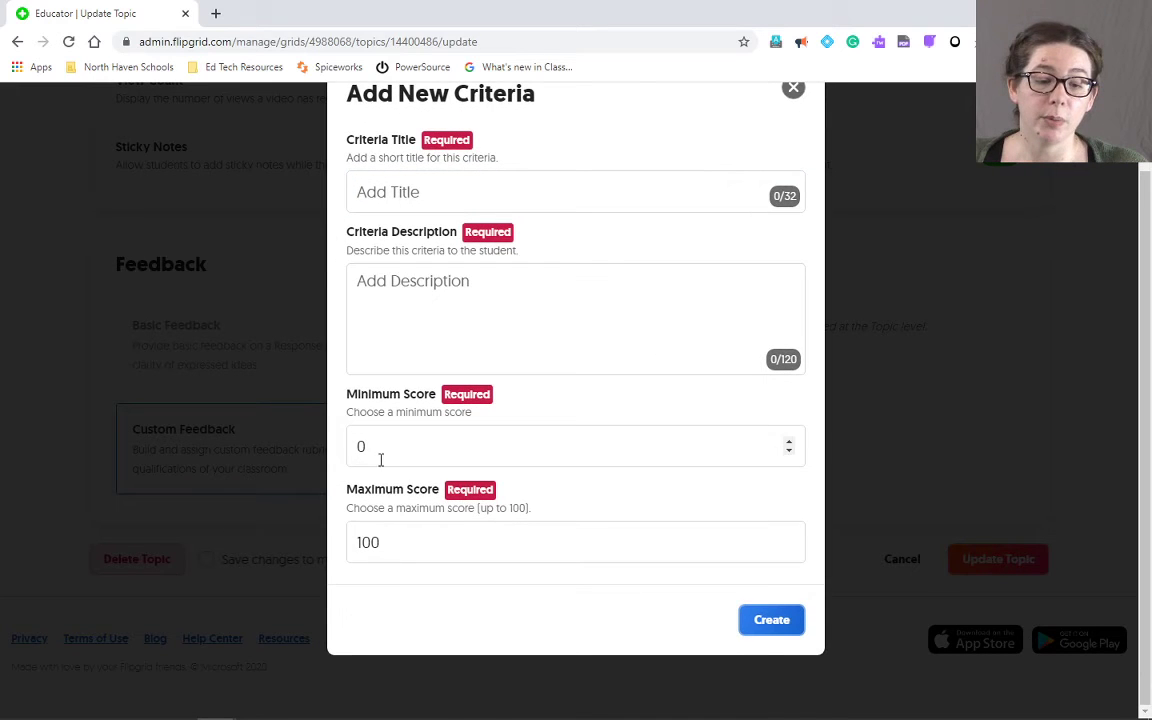
pyautogui.click(381, 542)
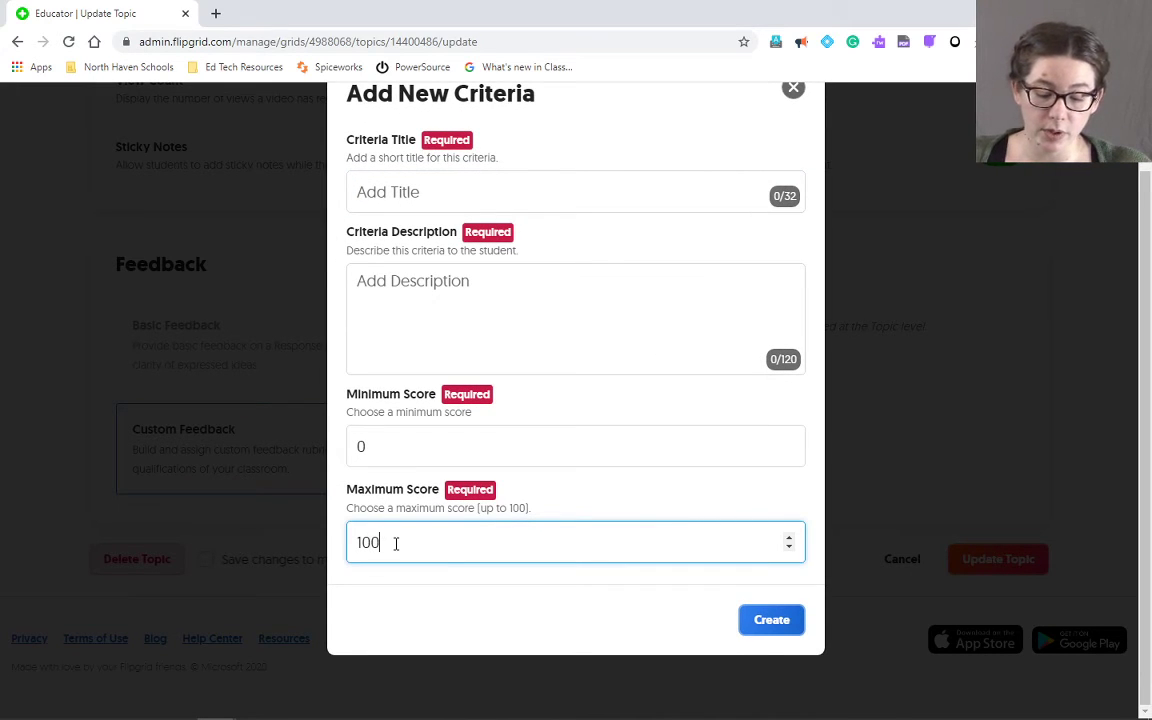
pyautogui.press('BackSpace')
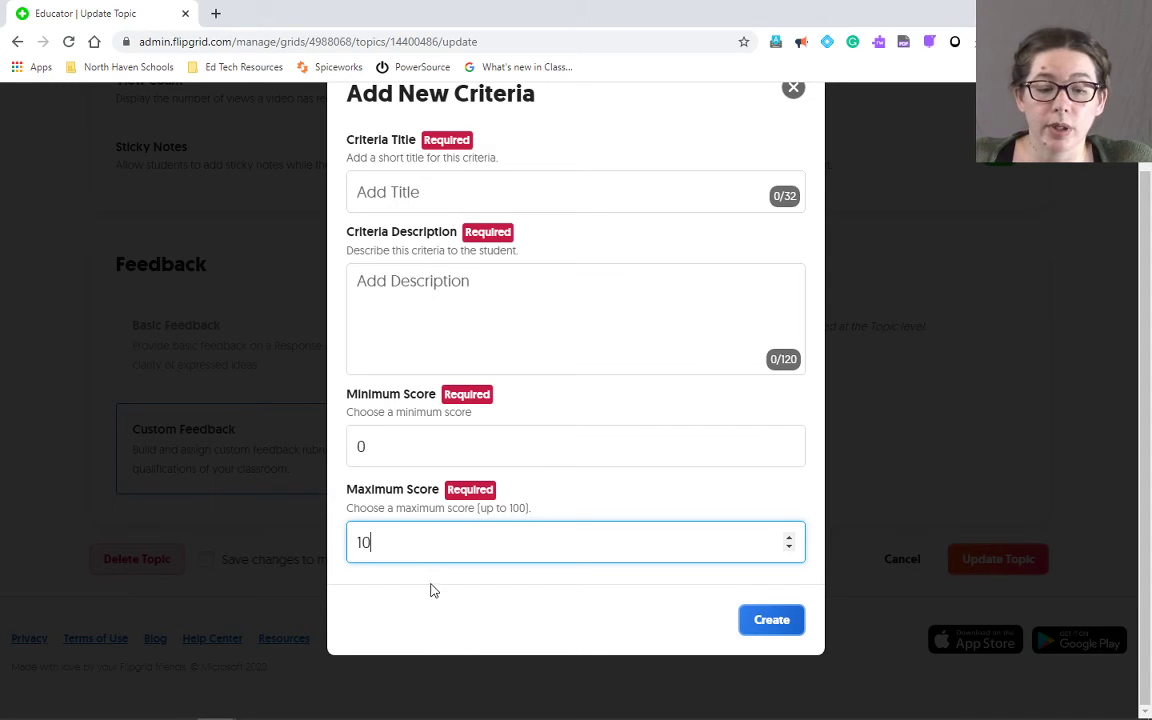
pyautogui.press('BackSpace')
pyautogui.write('5')
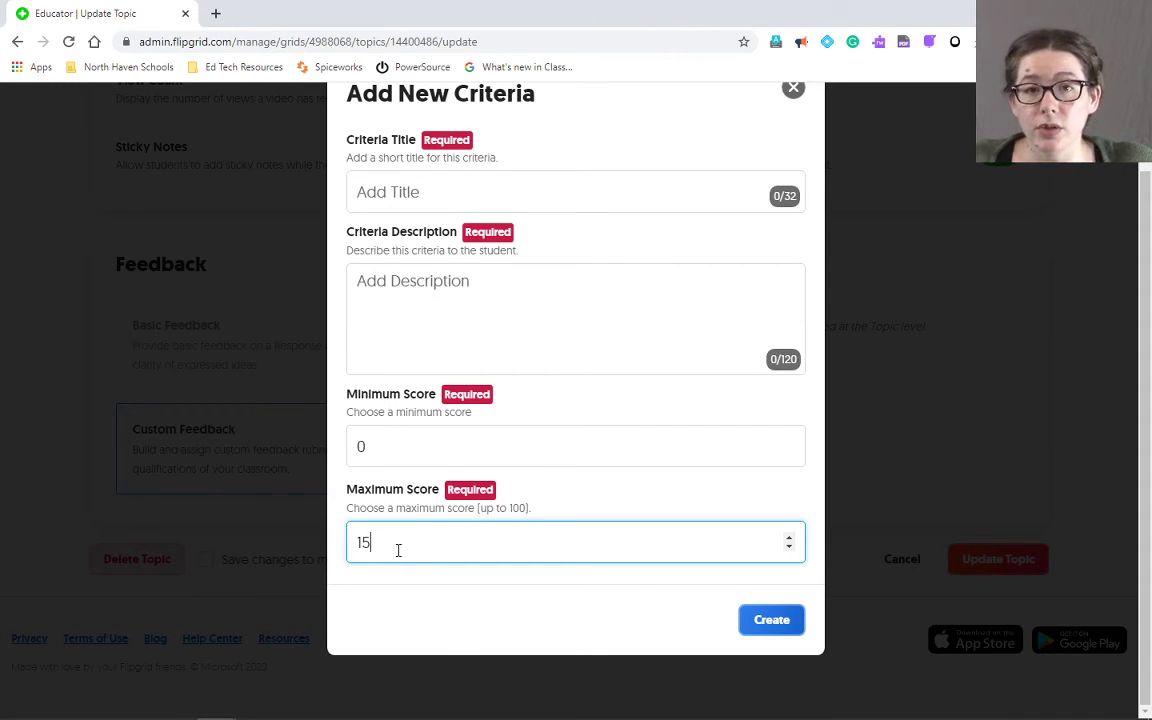
# Step: Look over the new criterion's fields and close the form without creating it
pyautogui.scroll(2, 740, 476)
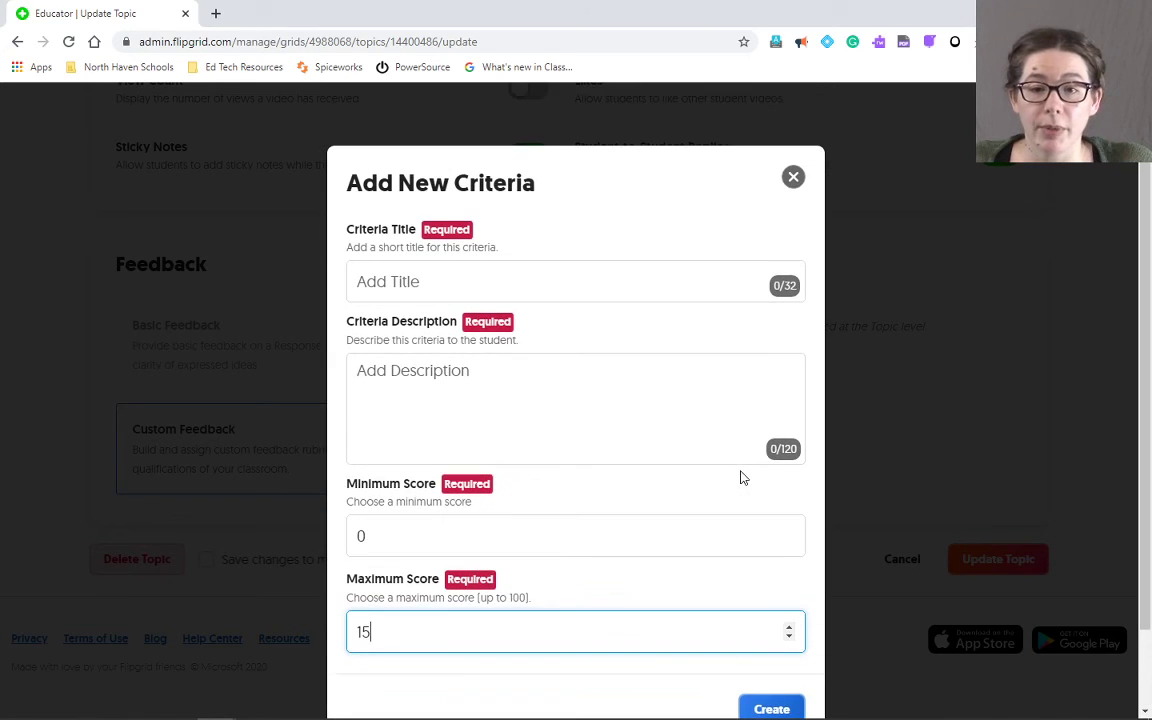
pyautogui.scroll(-2, 754, 351)
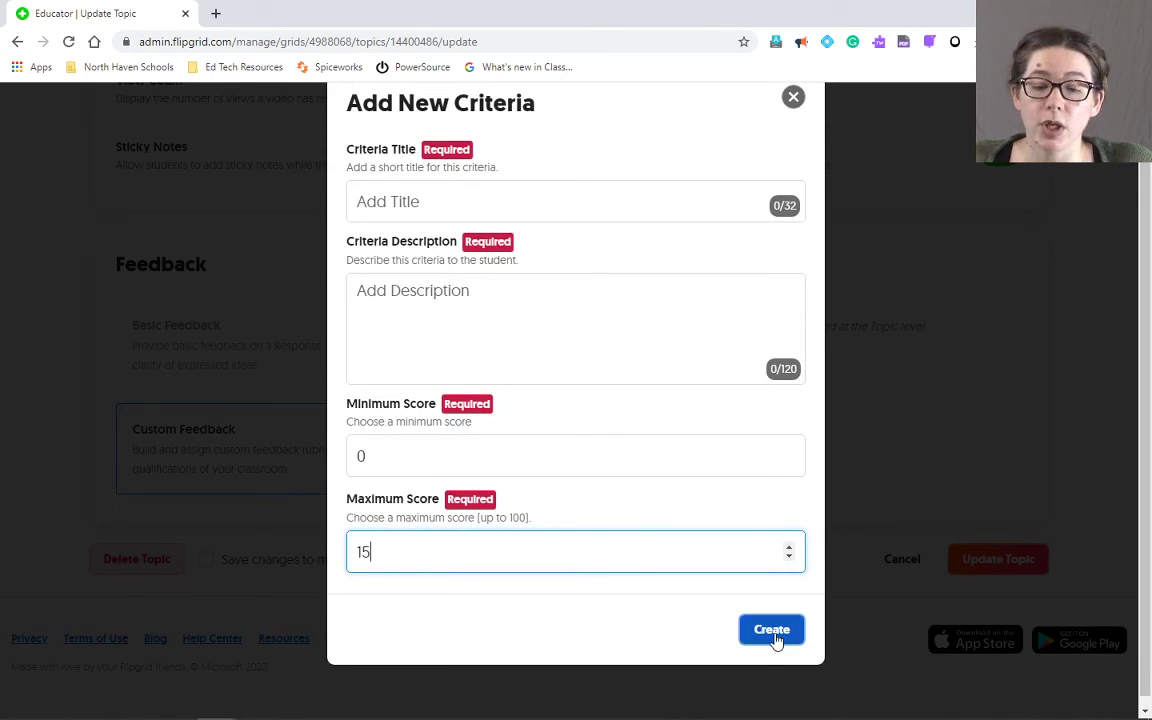
pyautogui.scroll(1, 788, 598)
pyautogui.scroll(1, 790, 450)
pyautogui.click(792, 177)
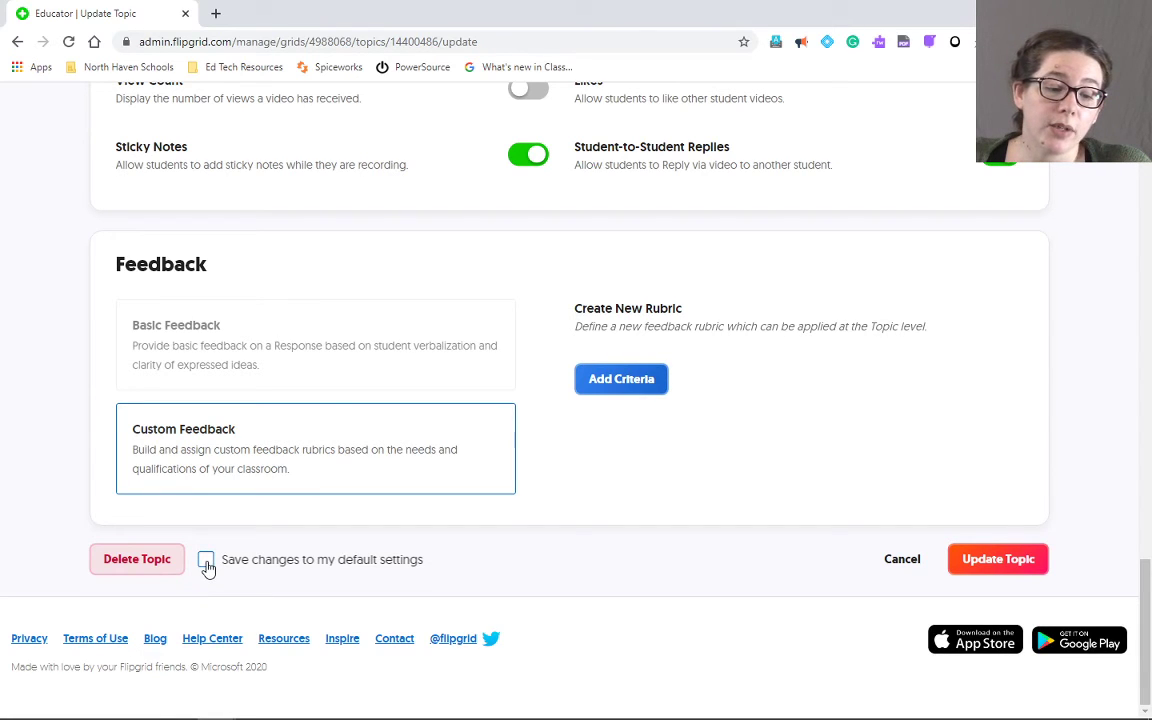
# Step: Update the topic with its changes saved to the default settings, and open the topic's sharing options
pyautogui.click(206, 563)
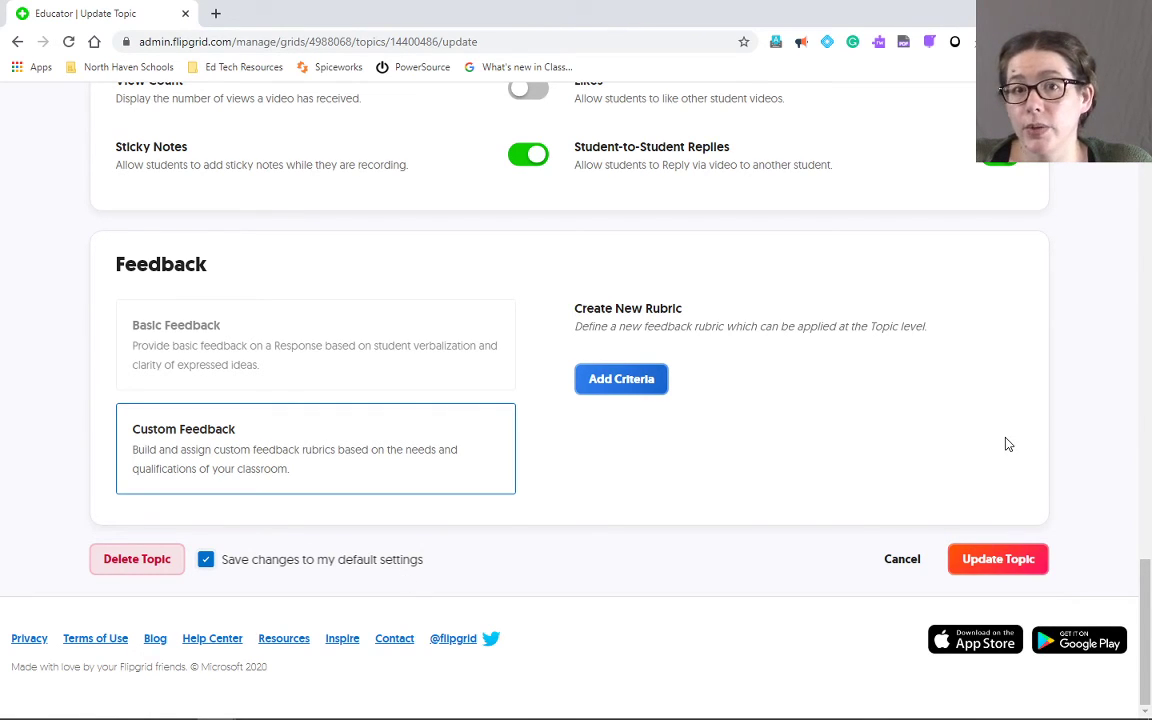
pyautogui.click(1000, 560)
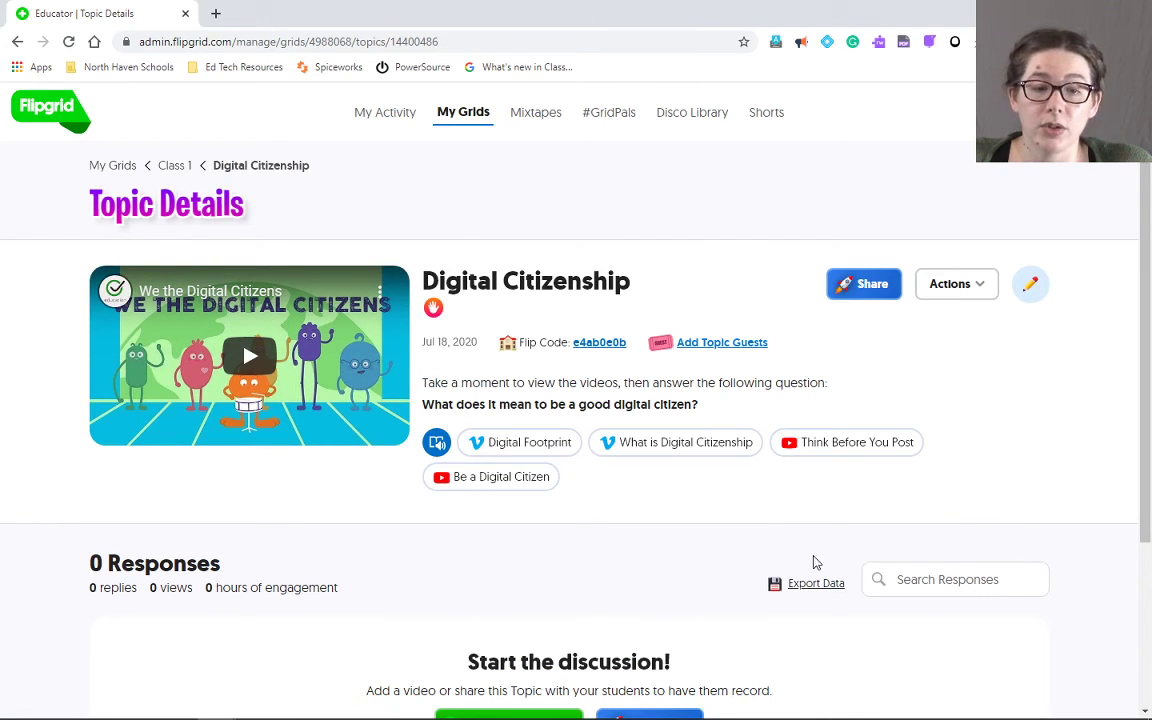
pyautogui.click(858, 290)
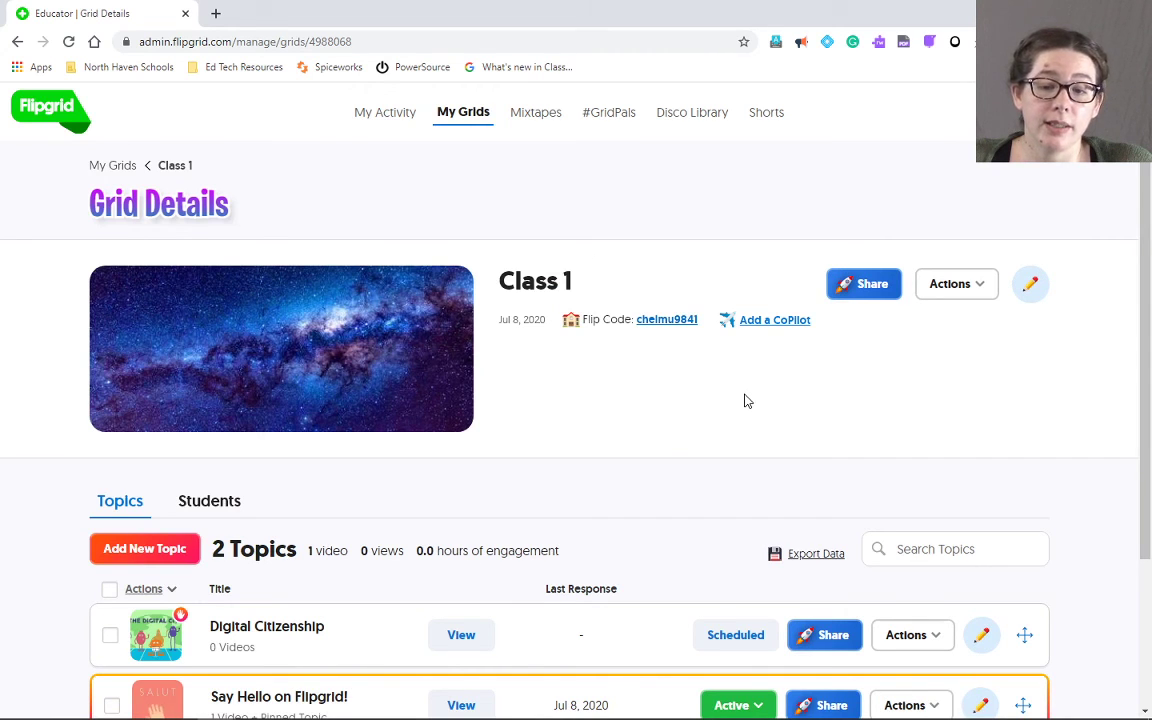
# Step: Start a new topic in Class 1 and review its title, prompt, recording time, moderation and focus media settings
pyautogui.scroll(-3, 744, 401)
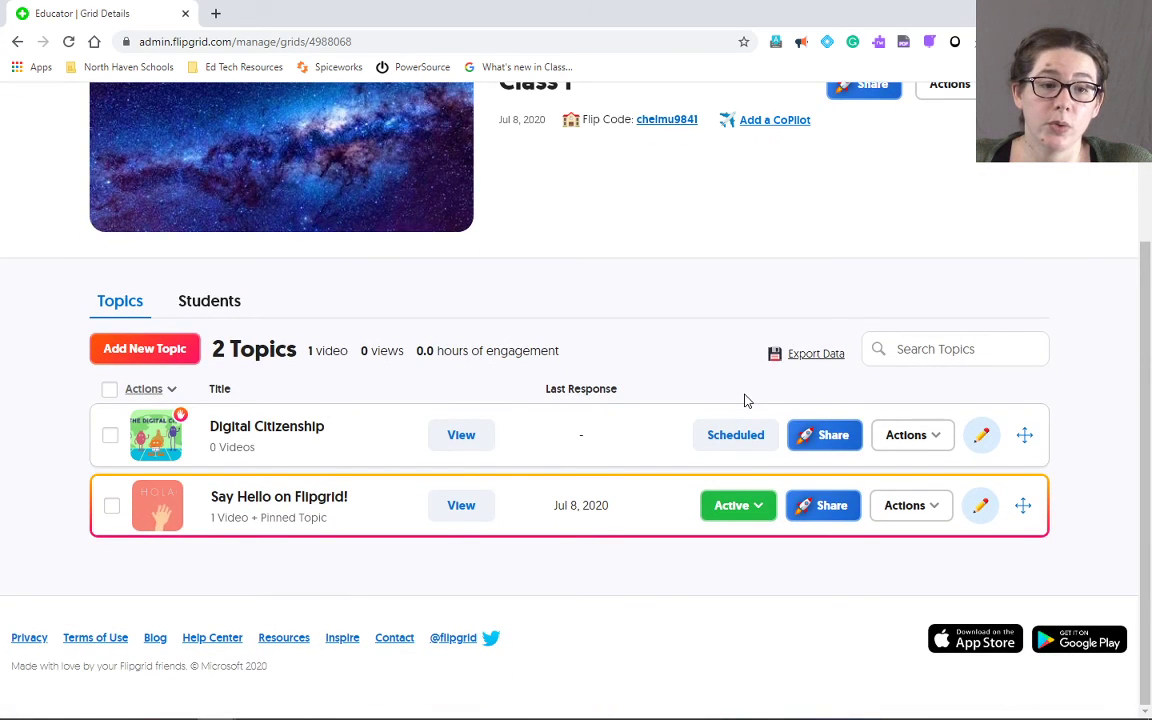
pyautogui.click(130, 362)
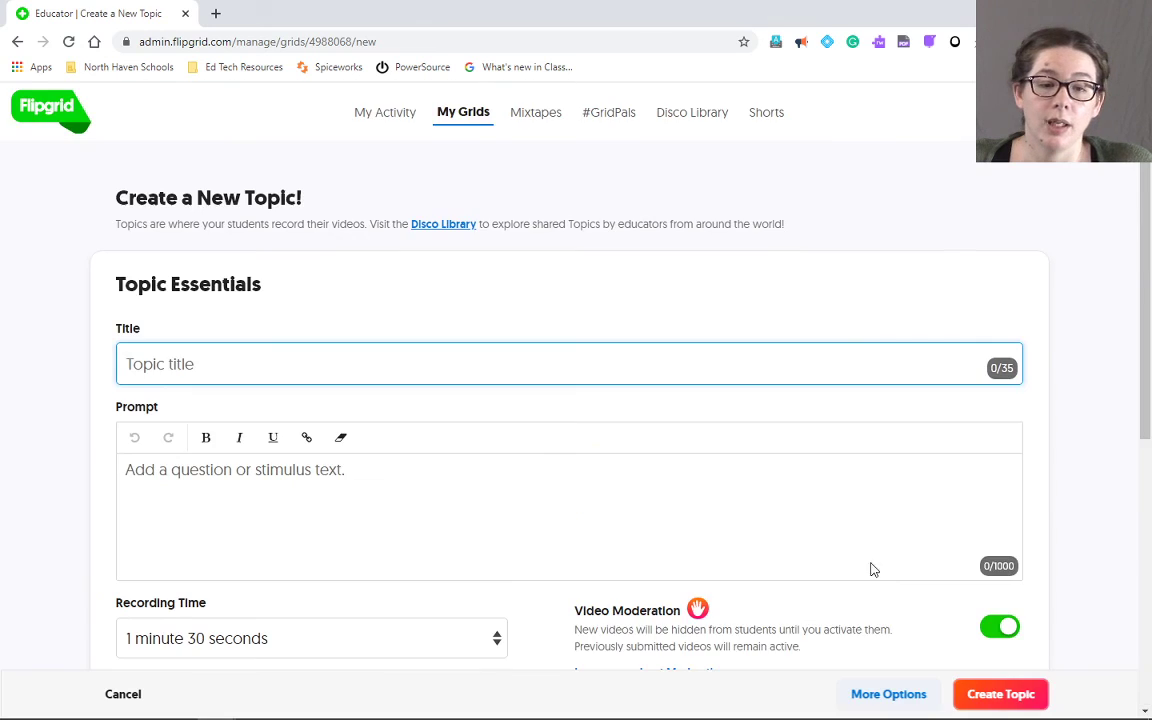
pyautogui.scroll(-1, 813, 525)
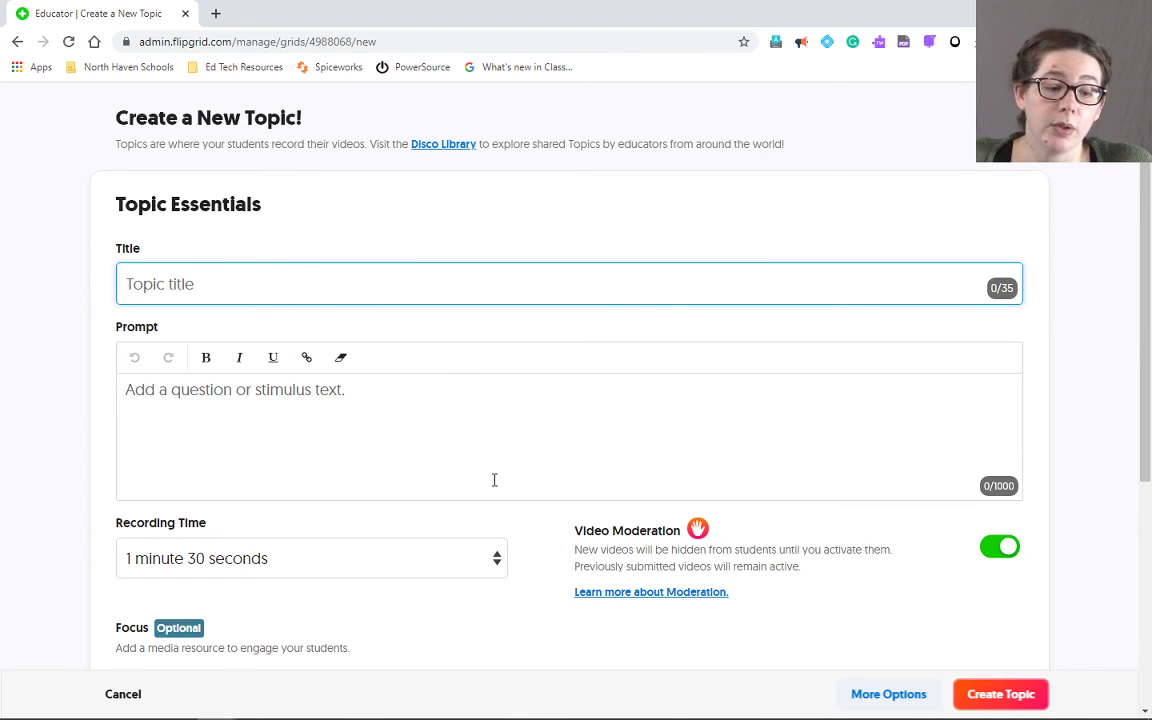
pyautogui.scroll(-4, 494, 480)
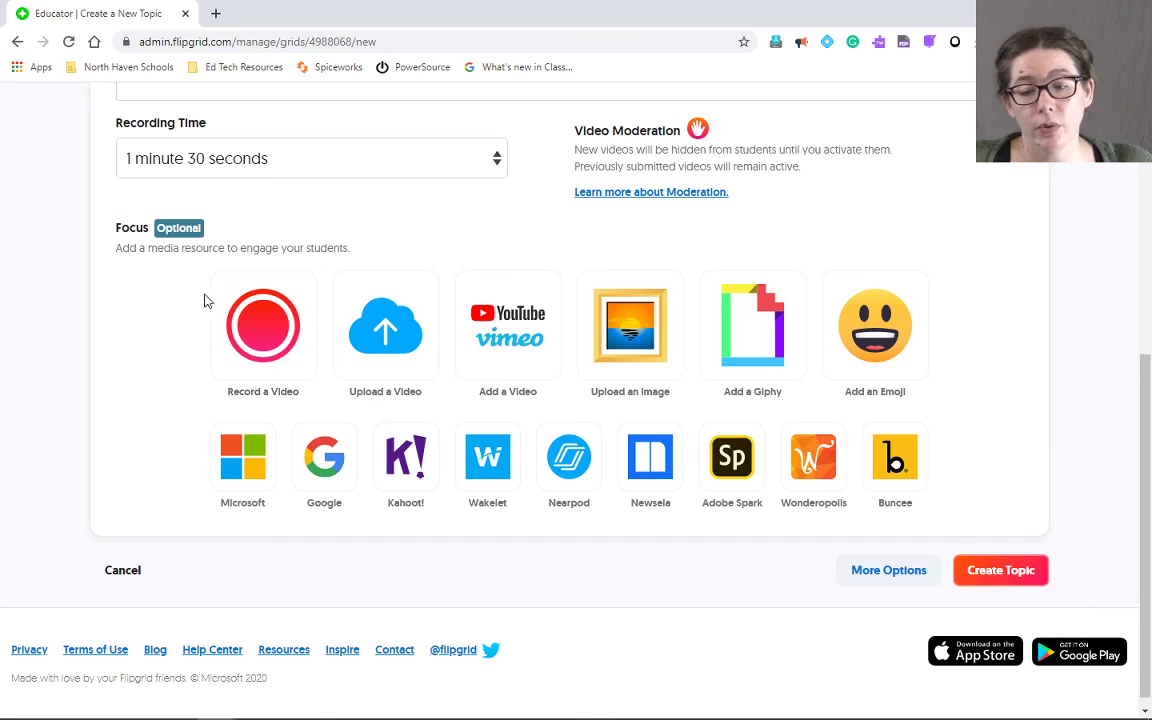
# Step: Expand the new topic's additional options and review its tip, attachments, status, video features and feedback settings
pyautogui.click(889, 572)
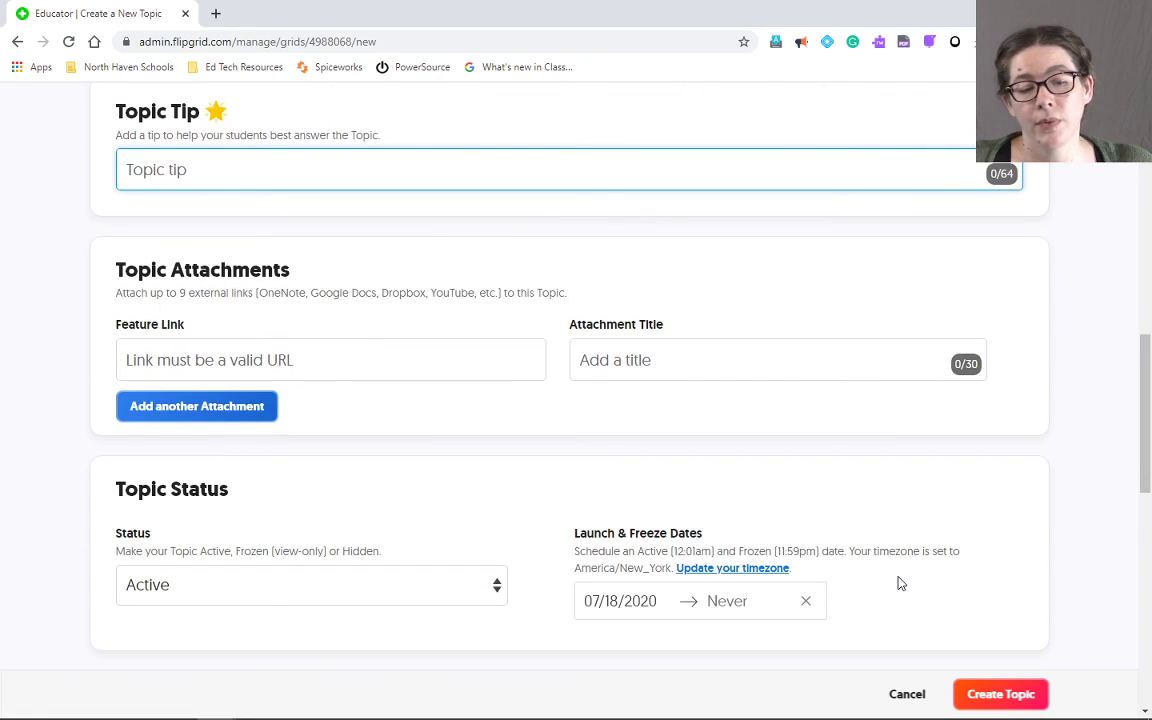
pyautogui.scroll(-10, 897, 581)
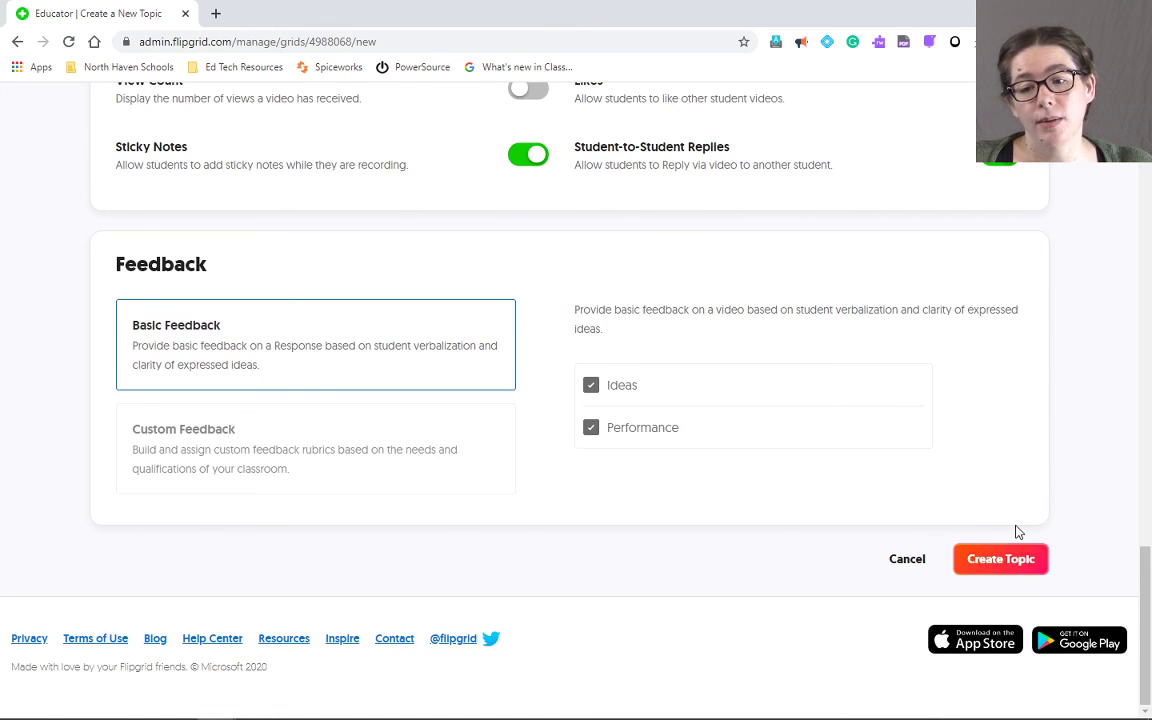
pyautogui.scroll(15, 1016, 532)
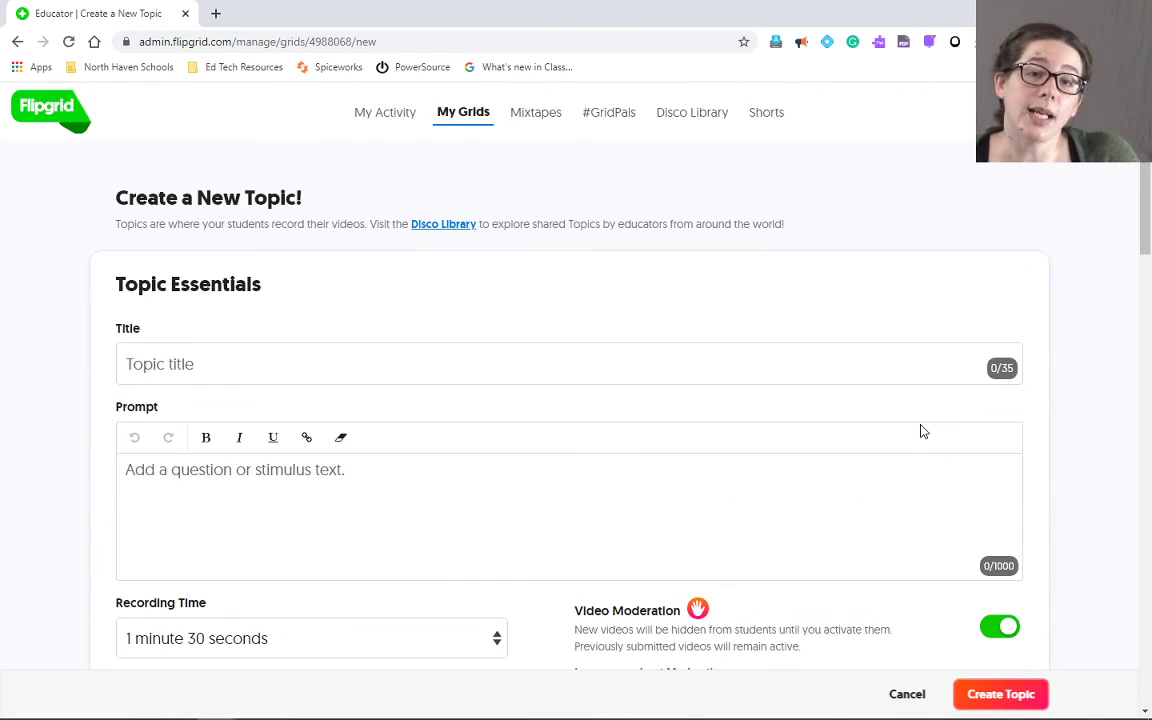